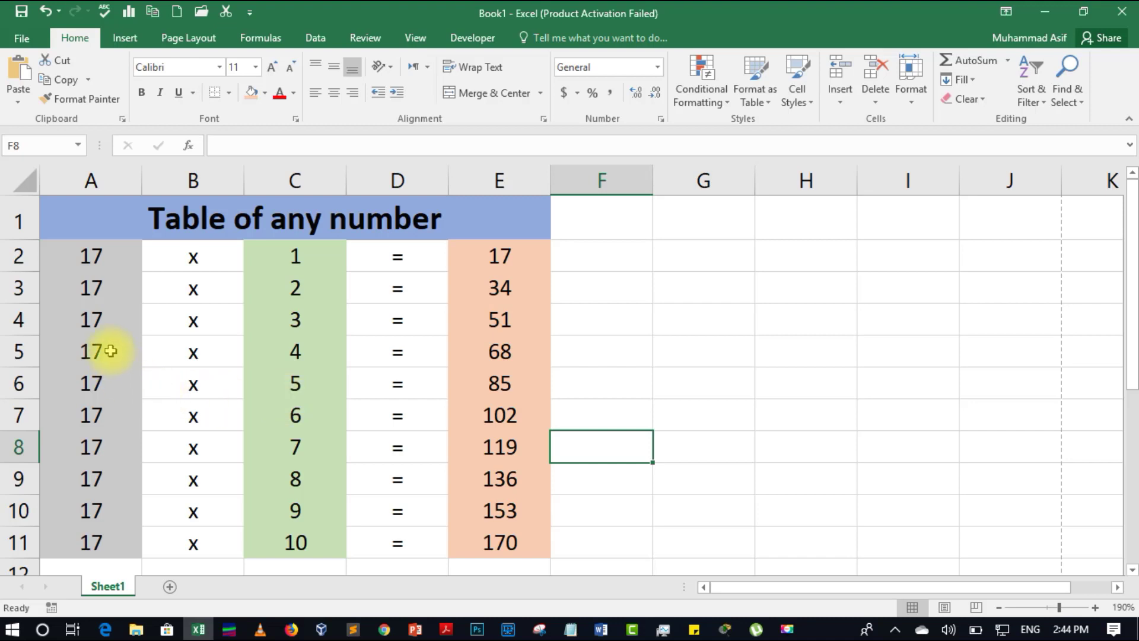
Add a new worksheet to the workbook and set its zoom to 190%
left_click(170, 588)
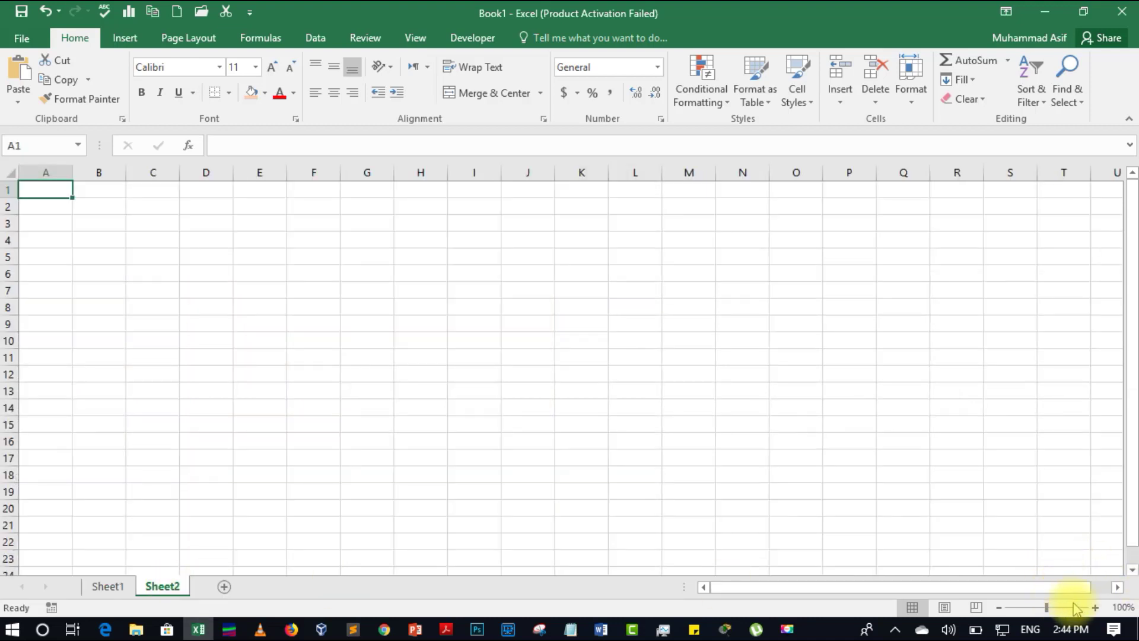
left_click(1095, 607)
left_click(1095, 607)
left_click(1095, 607)
left_click(1095, 607)
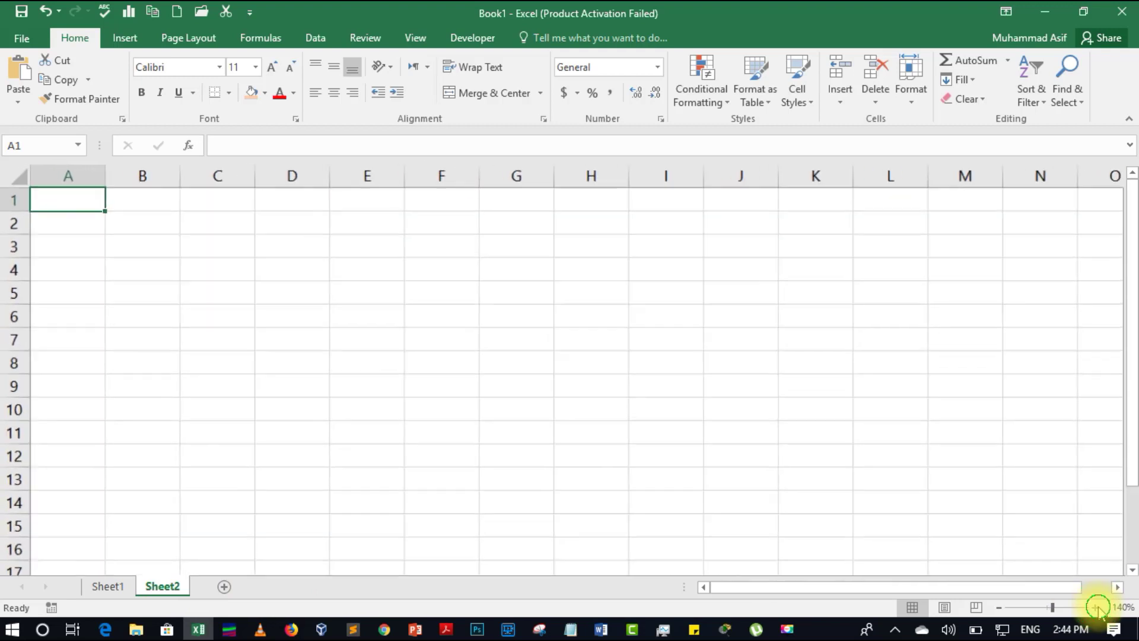
left_click(1095, 607)
left_click(1095, 608)
left_click(1095, 607)
left_click(1095, 607)
left_click(1095, 608)
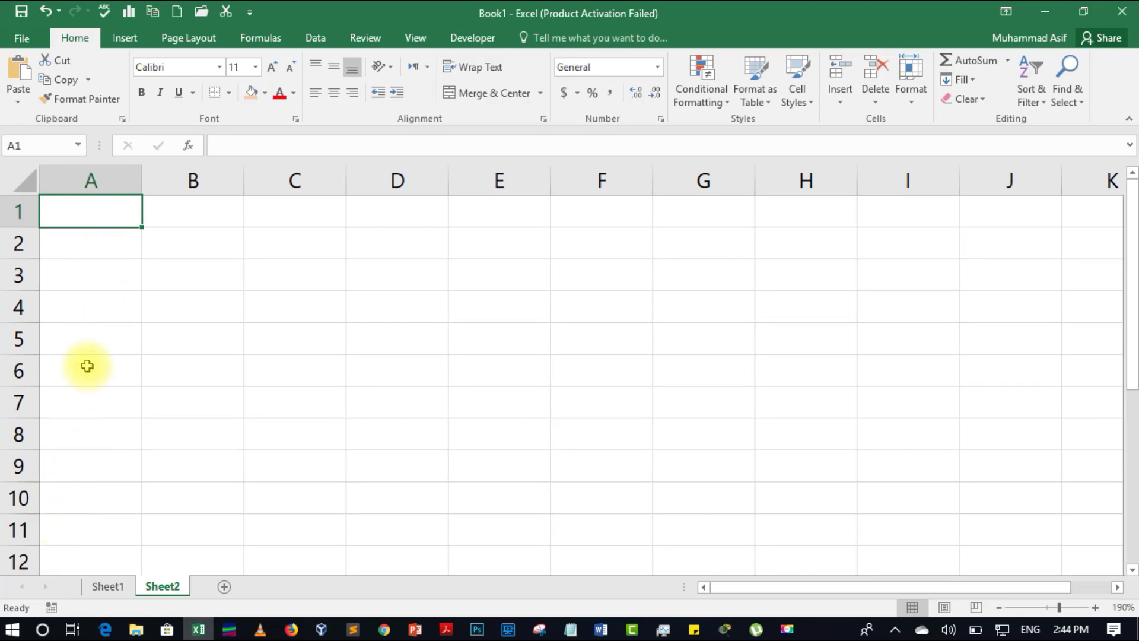
Merge and center cells A1:D1 and enter the title "Table of any number" in the merged cell
left_click(95, 215)
left_click_drag(131, 219, 423, 215)
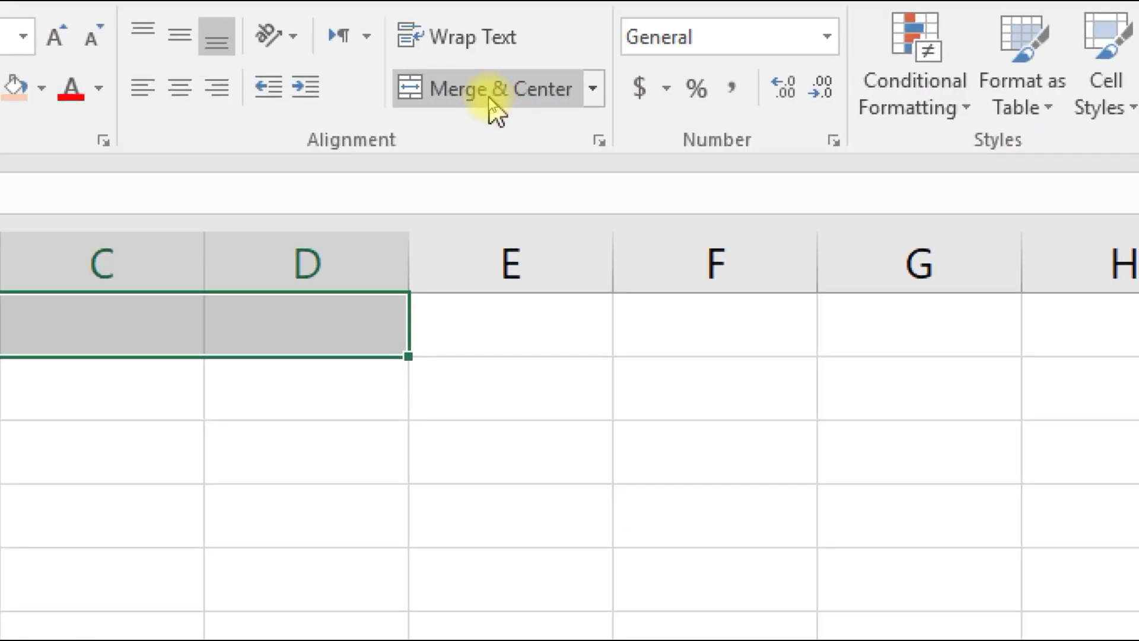
left_click(490, 98)
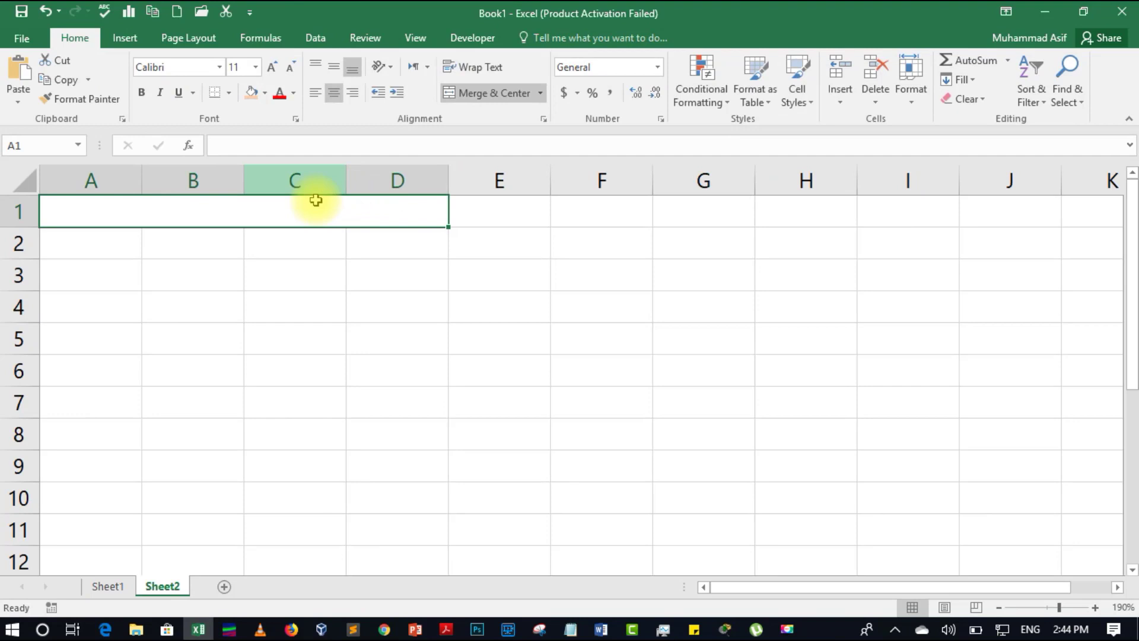
double_click(288, 212)
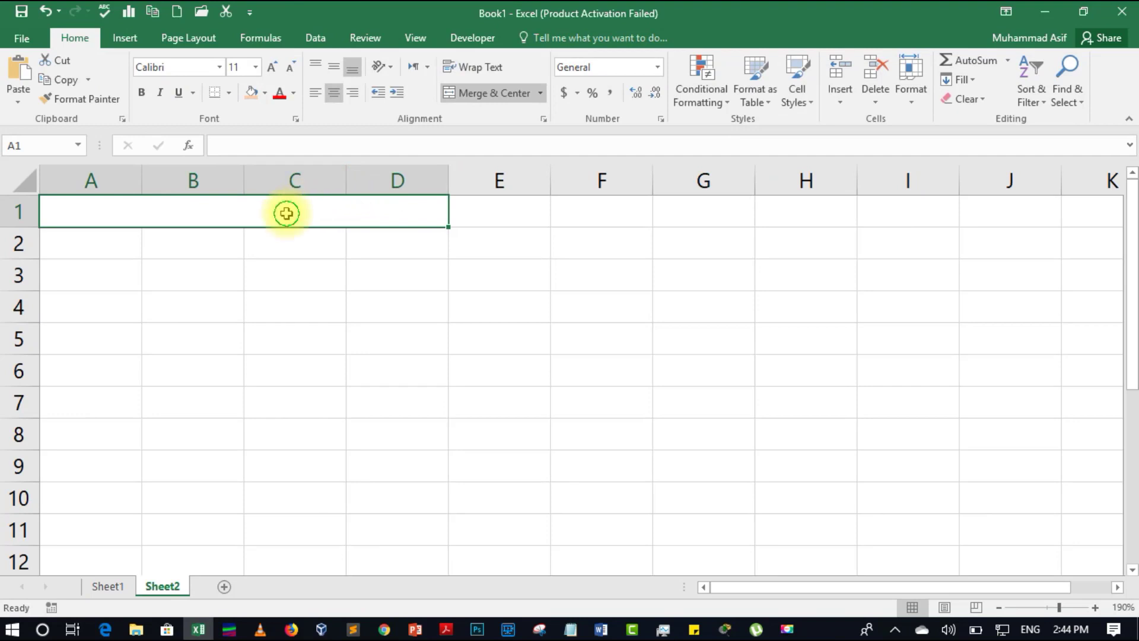
type("Tab")
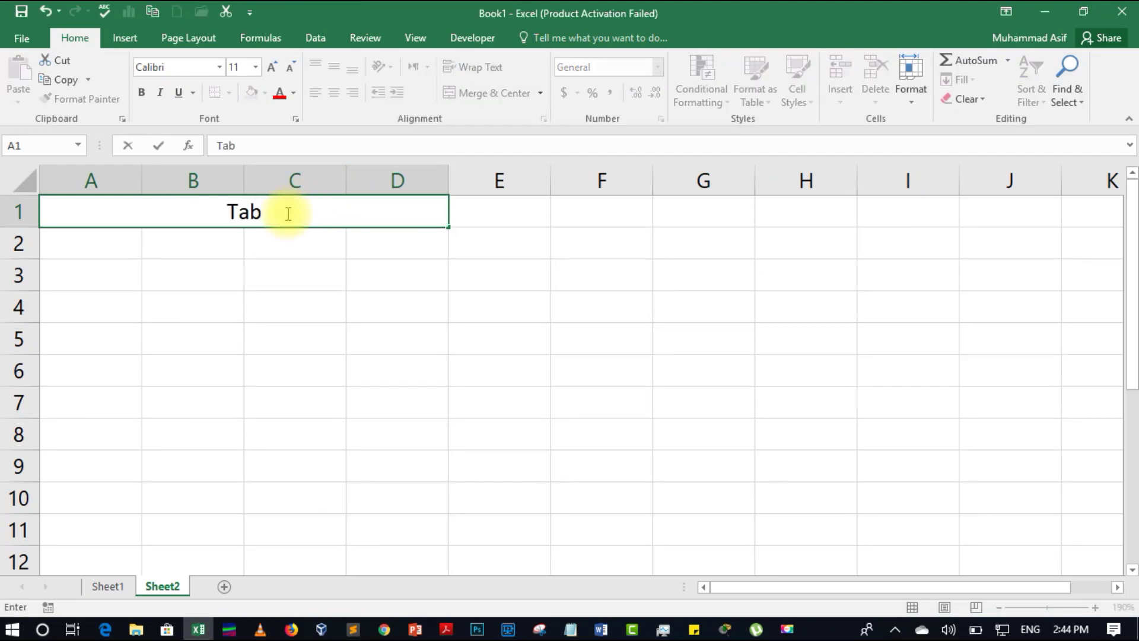
type("le of ")
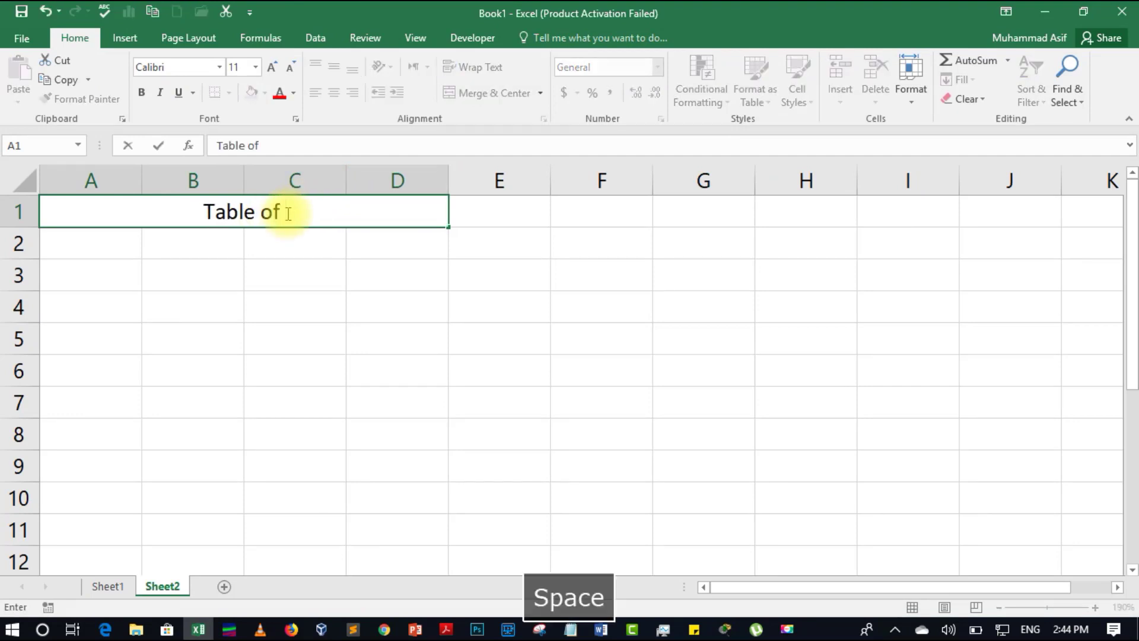
type("any number")
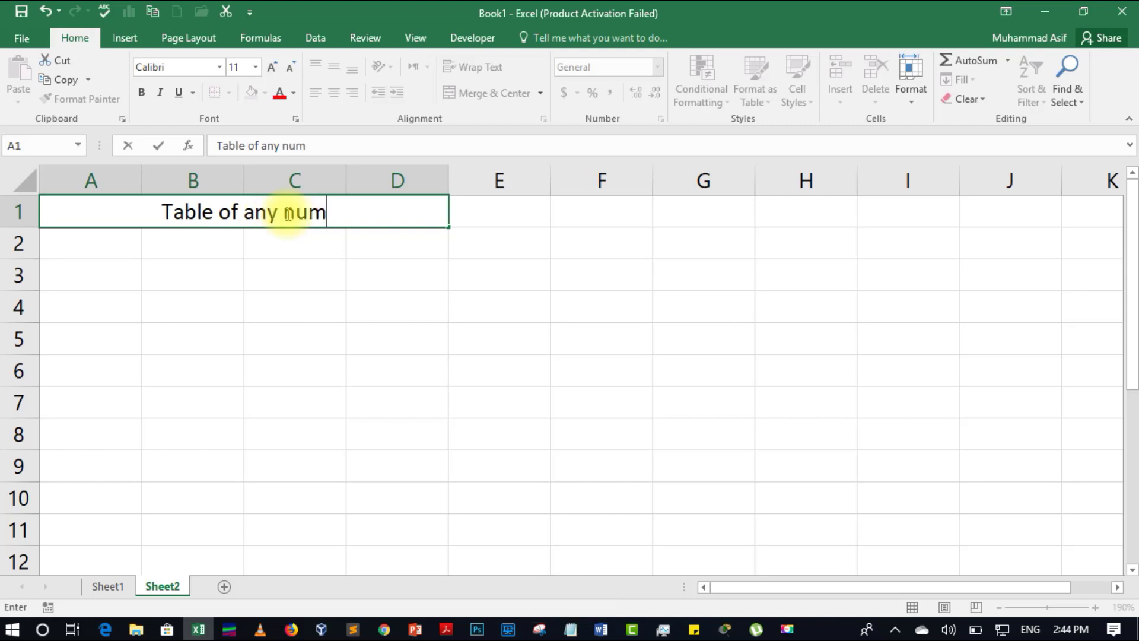
left_click(302, 262)
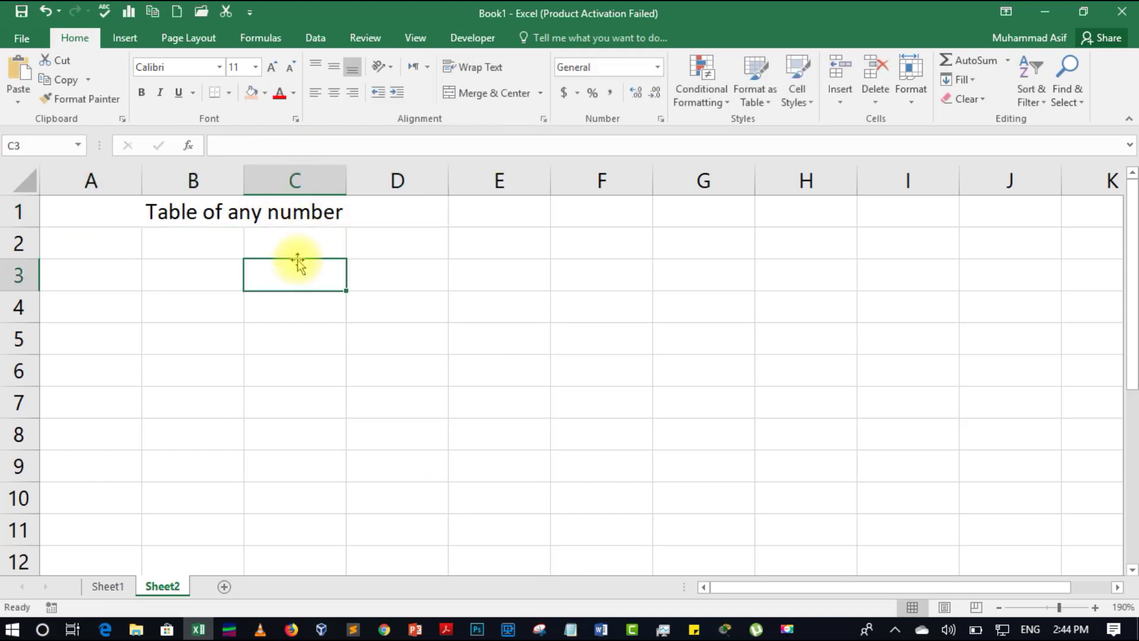
Fill the merged title cell in row 1 with a light blue theme color
left_click(300, 210)
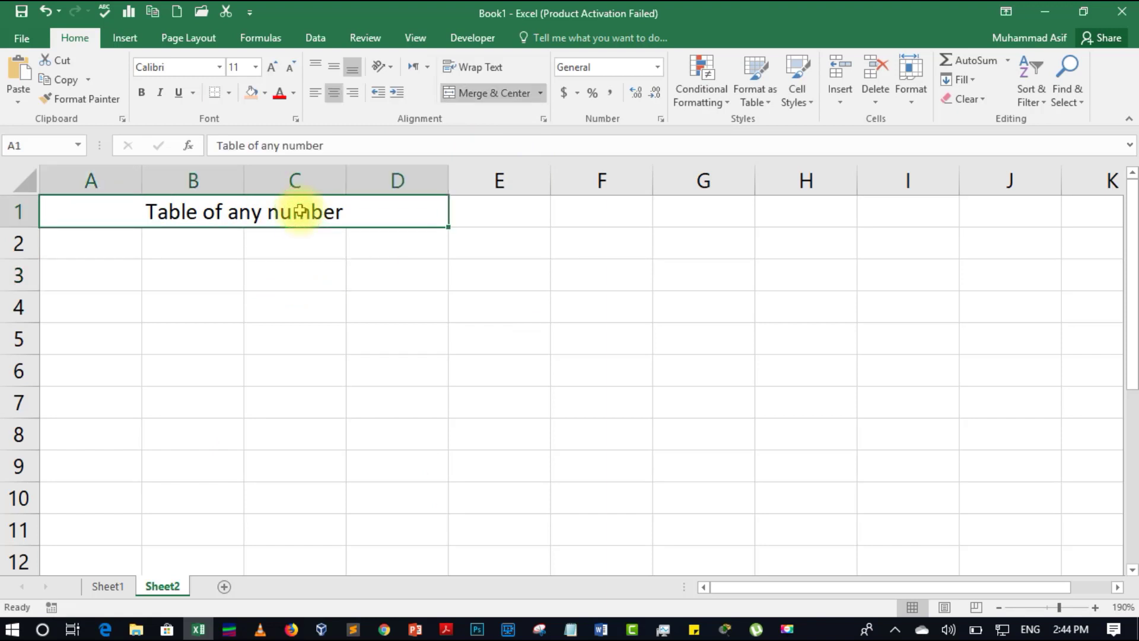
key("ctrl+1")
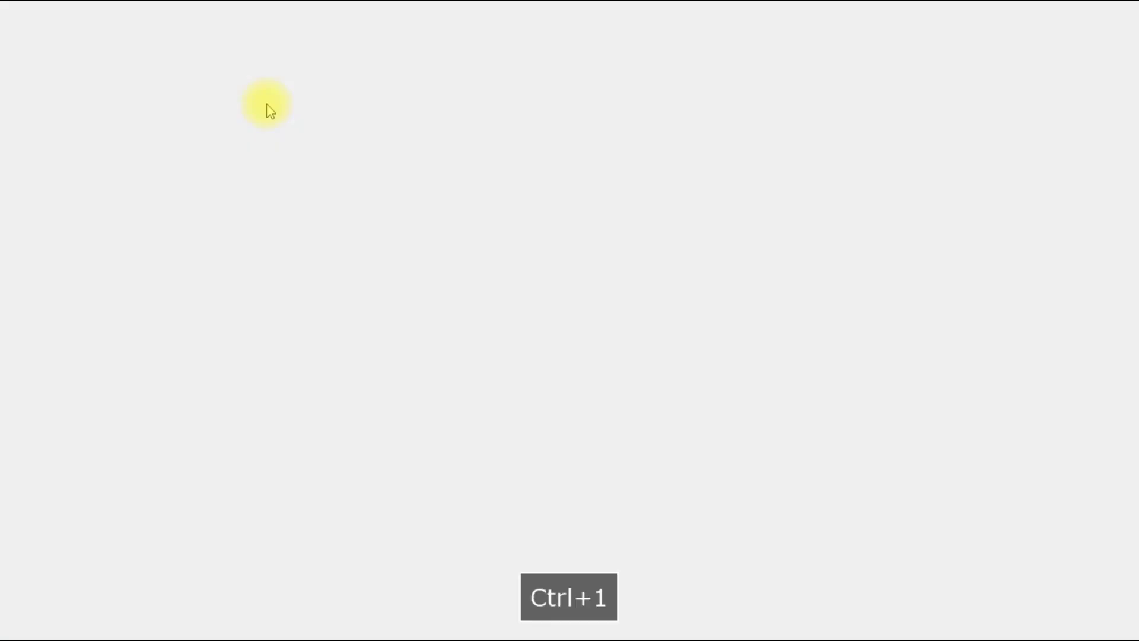
left_click(263, 84)
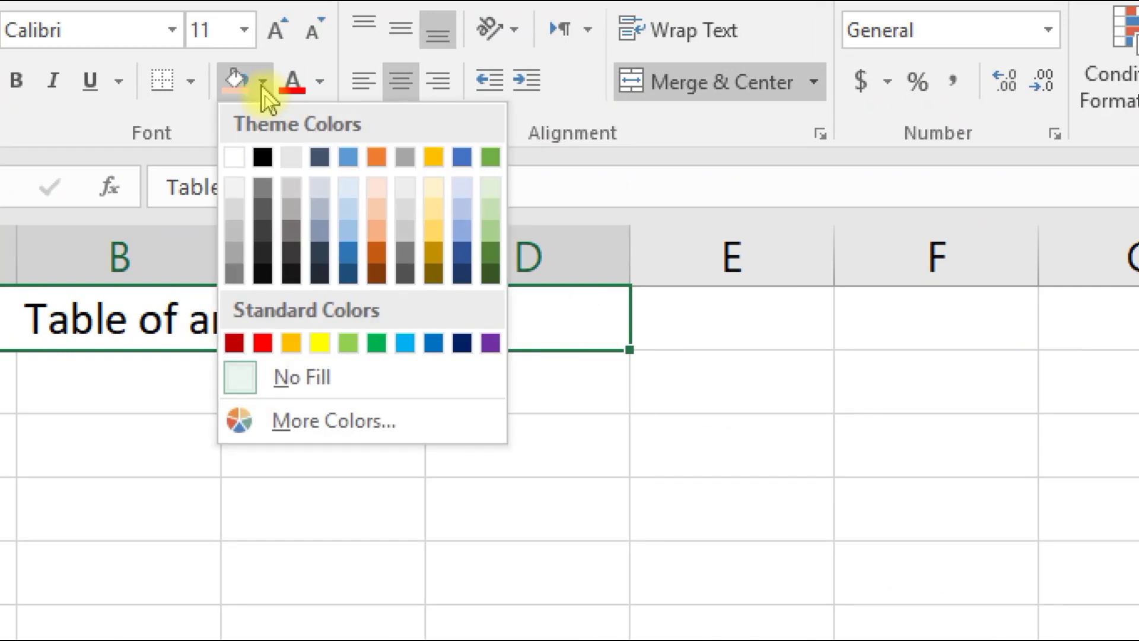
left_click(350, 237)
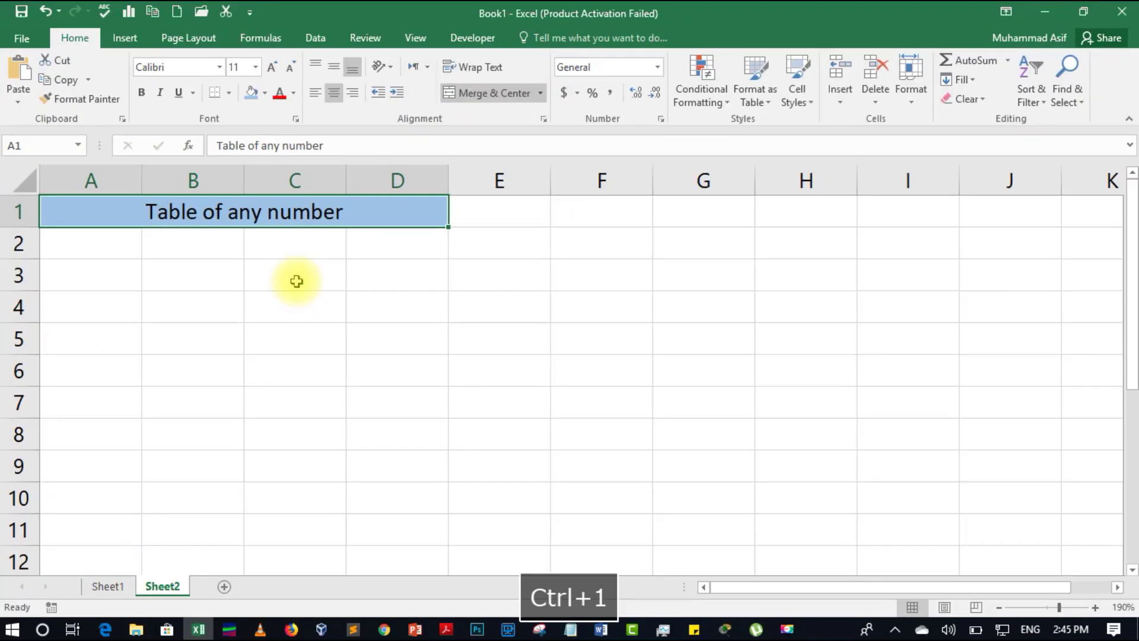
left_click(108, 262)
left_click(111, 248)
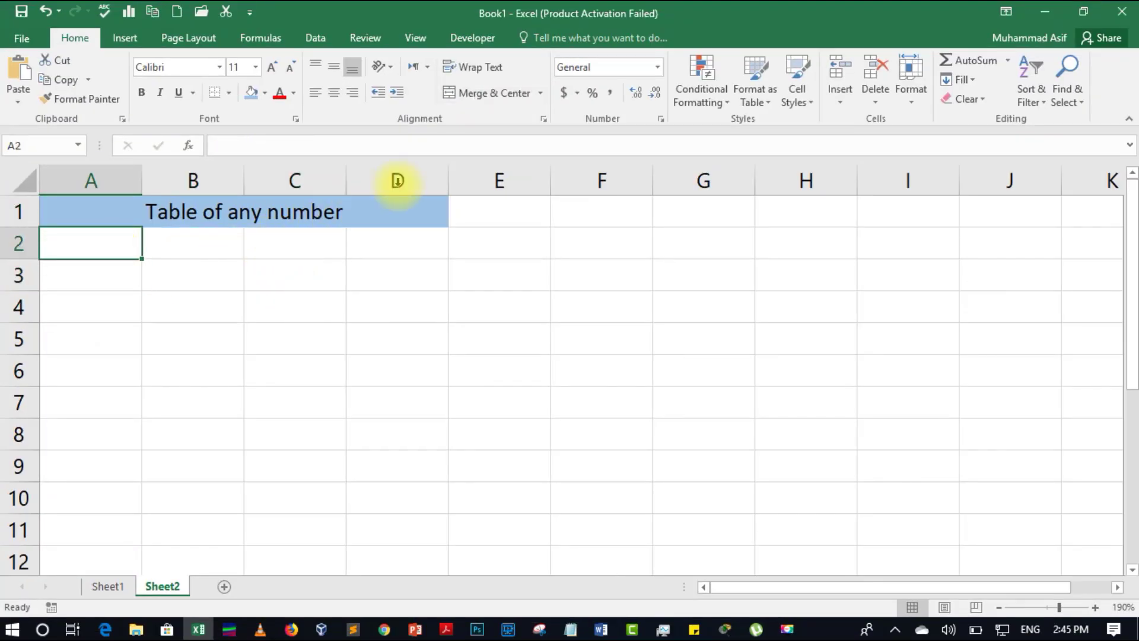
Unmerge the title cell and merge and center it again across A1:E1
left_click(411, 214)
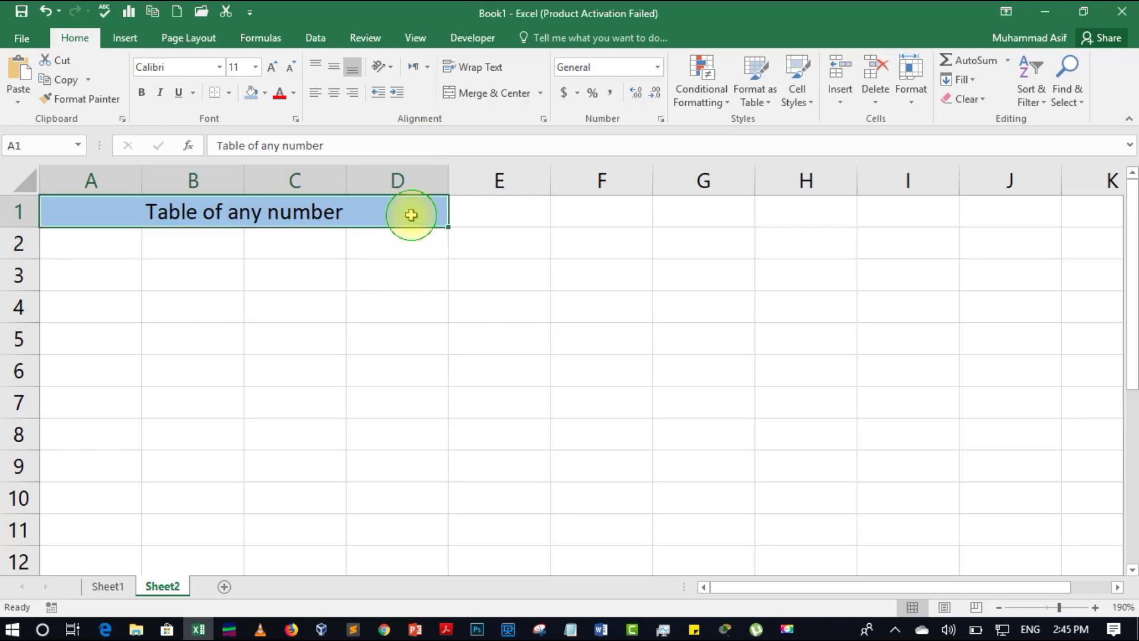
left_click(503, 217)
left_click_drag(439, 206, 455, 208)
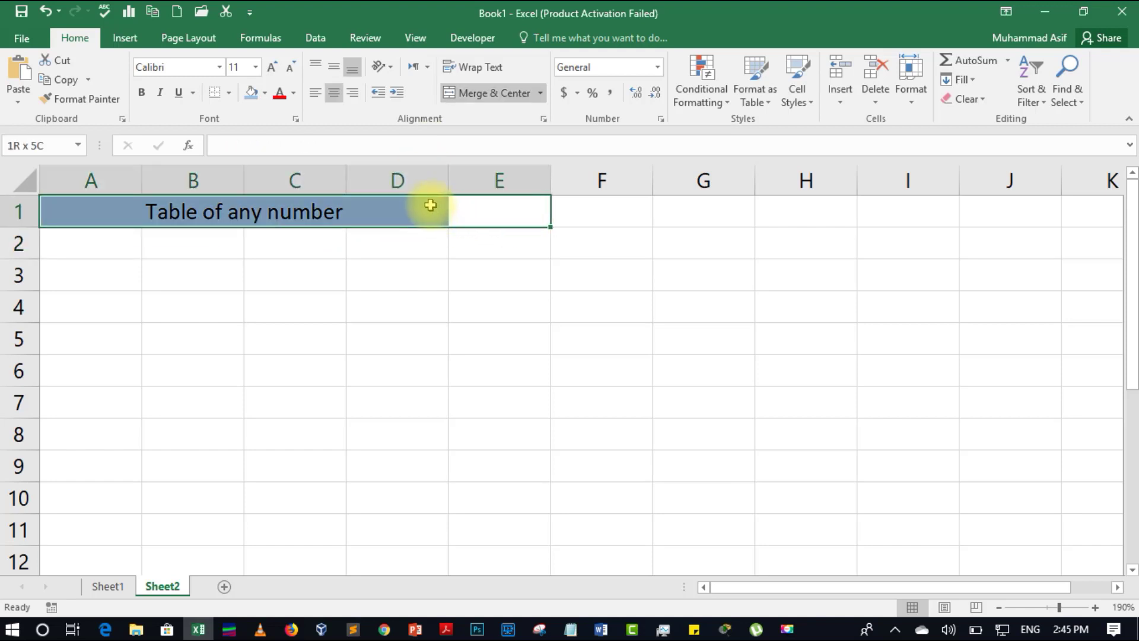
left_click(487, 95)
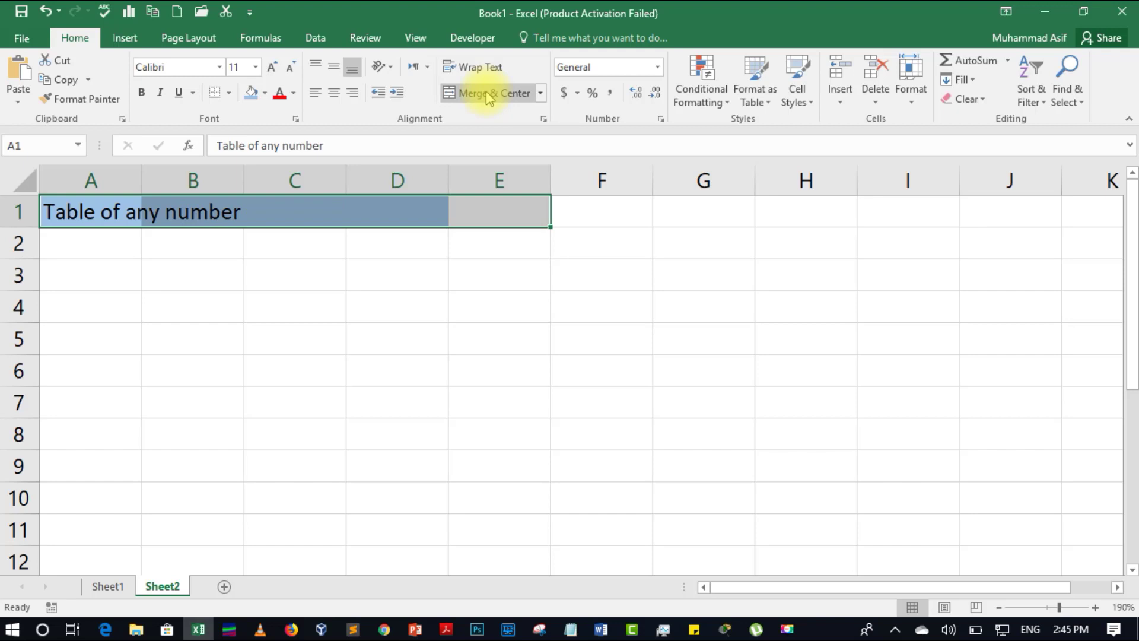
left_click(488, 95)
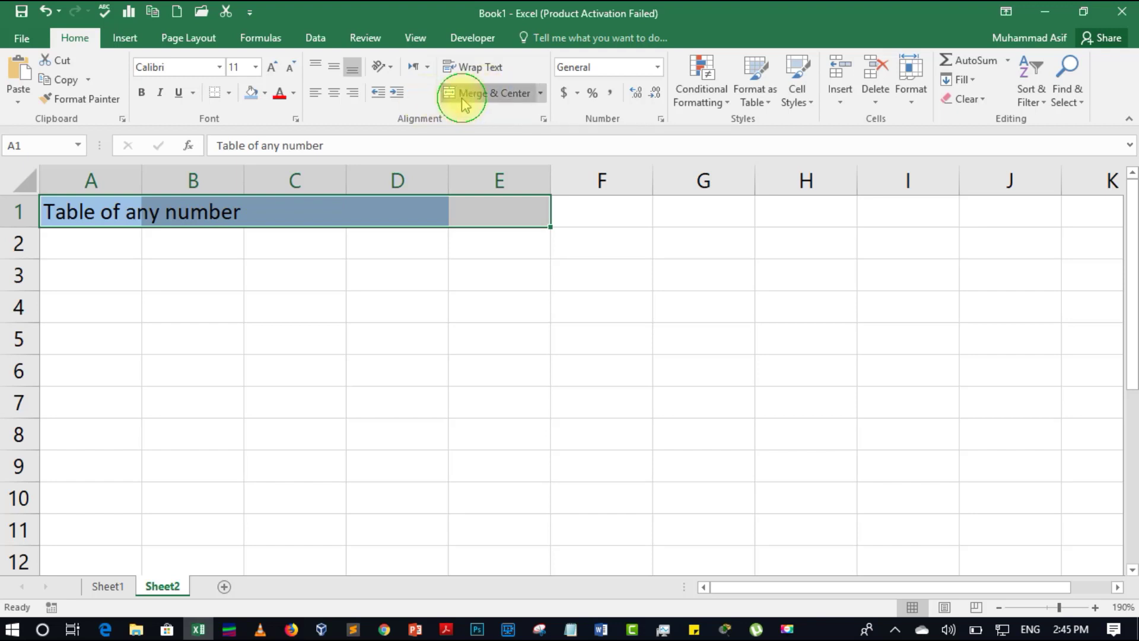
left_click(301, 275)
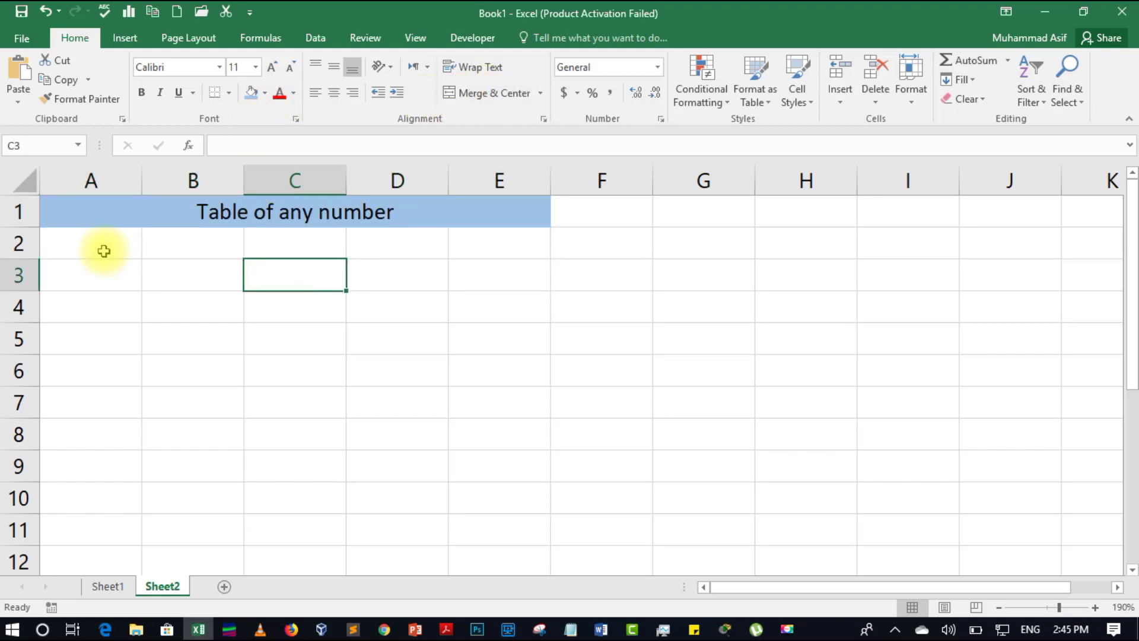
Fill cells A2:A10 with the number 23 and center the values vertically and horizontally
left_click(103, 251)
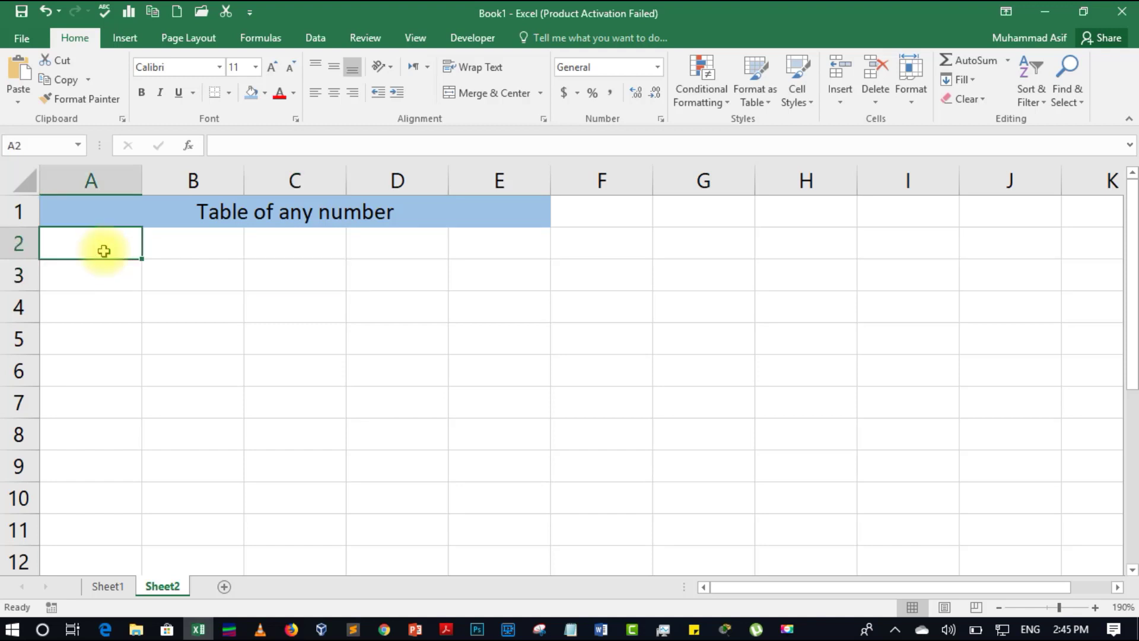
type("23")
left_click(132, 285)
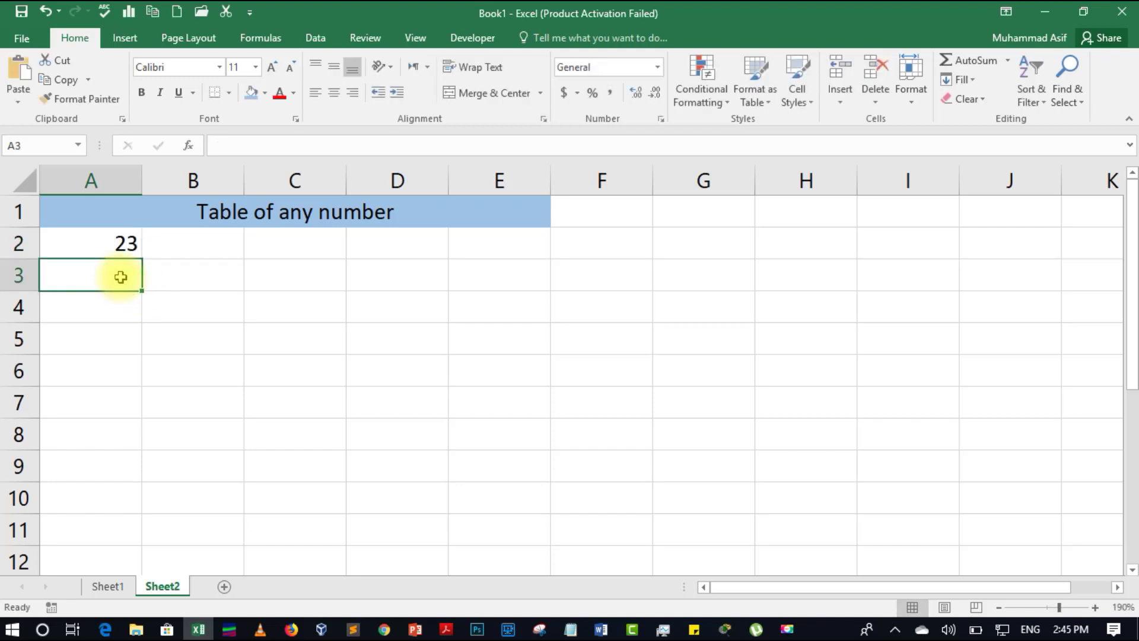
left_click(126, 242)
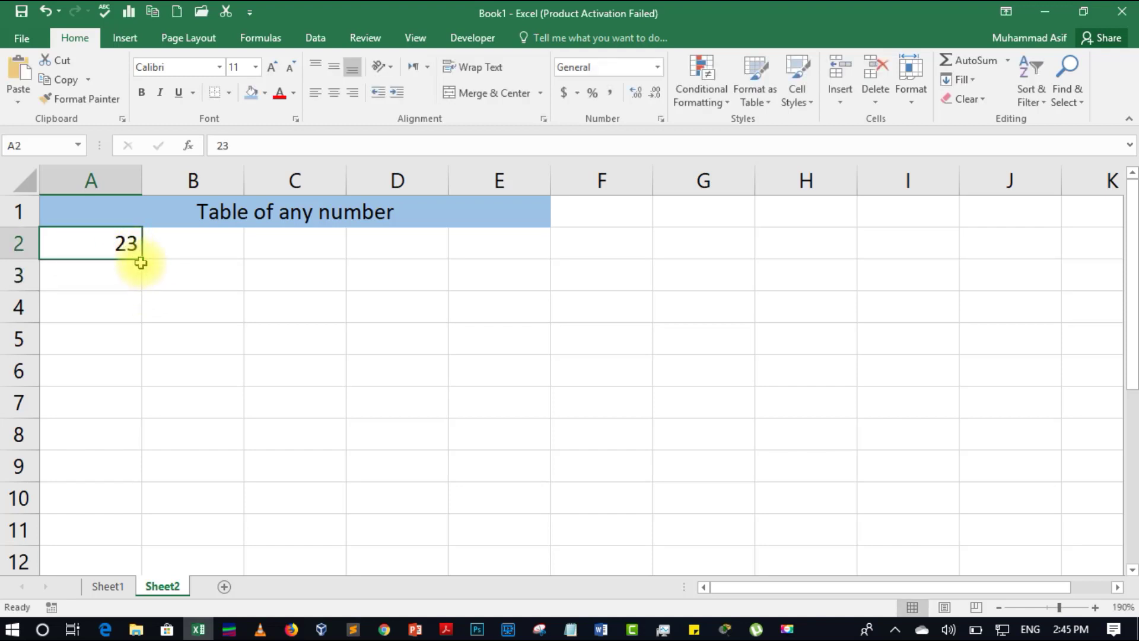
left_click_drag(143, 259, 113, 501)
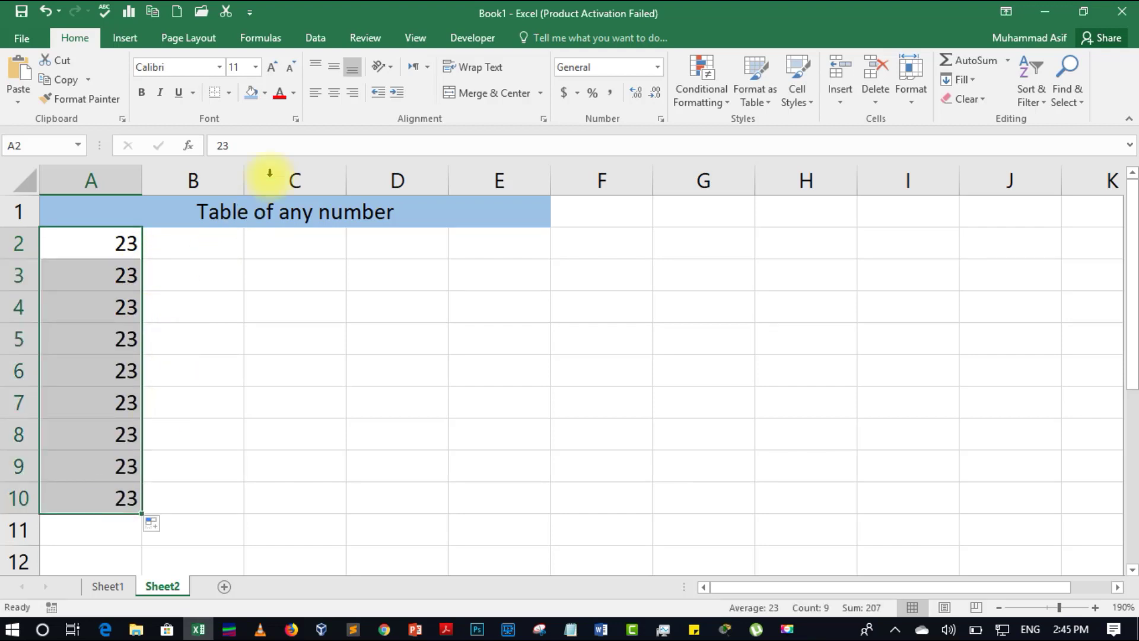
left_click(334, 66)
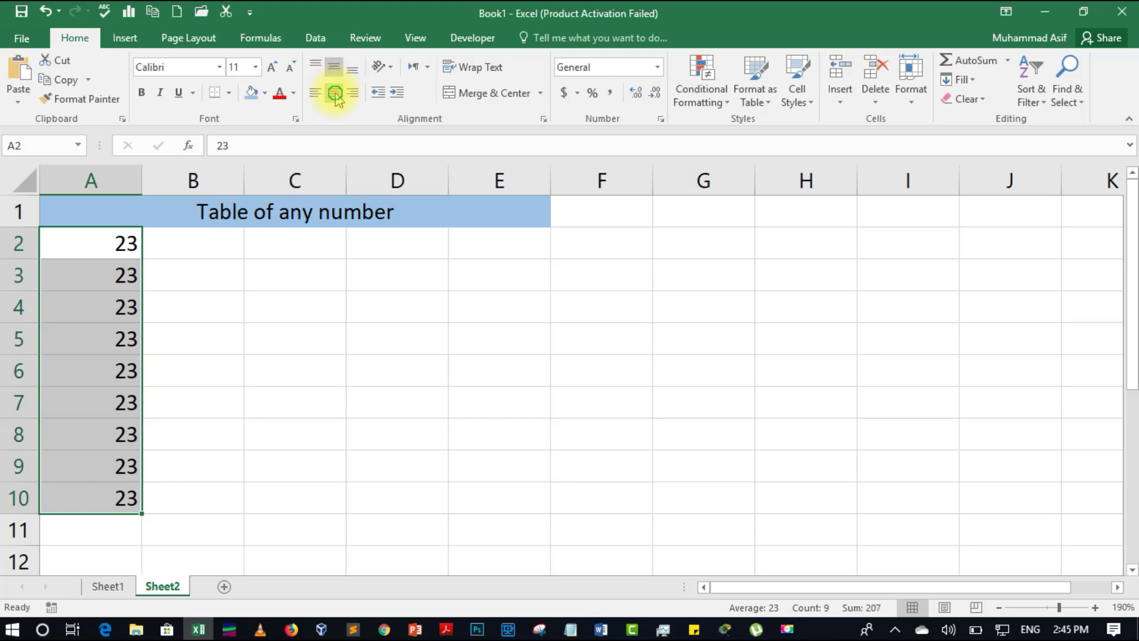
left_click(335, 94)
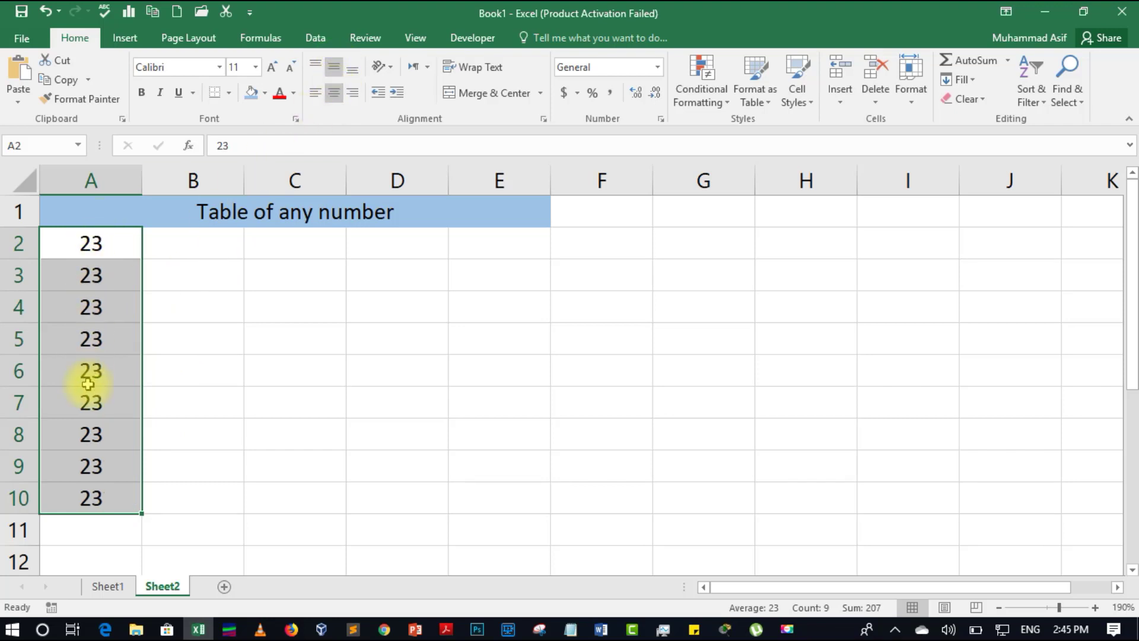
Fill cells B2:B10 with the multiplication sign "x" and center them horizontally and vertically
left_click(200, 244)
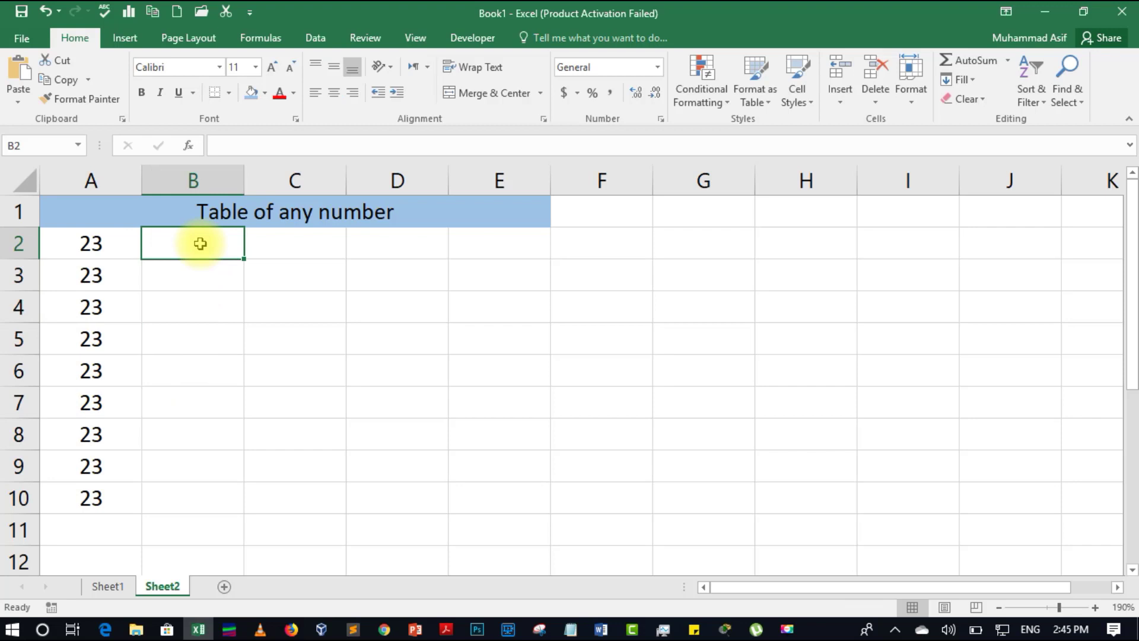
type("x")
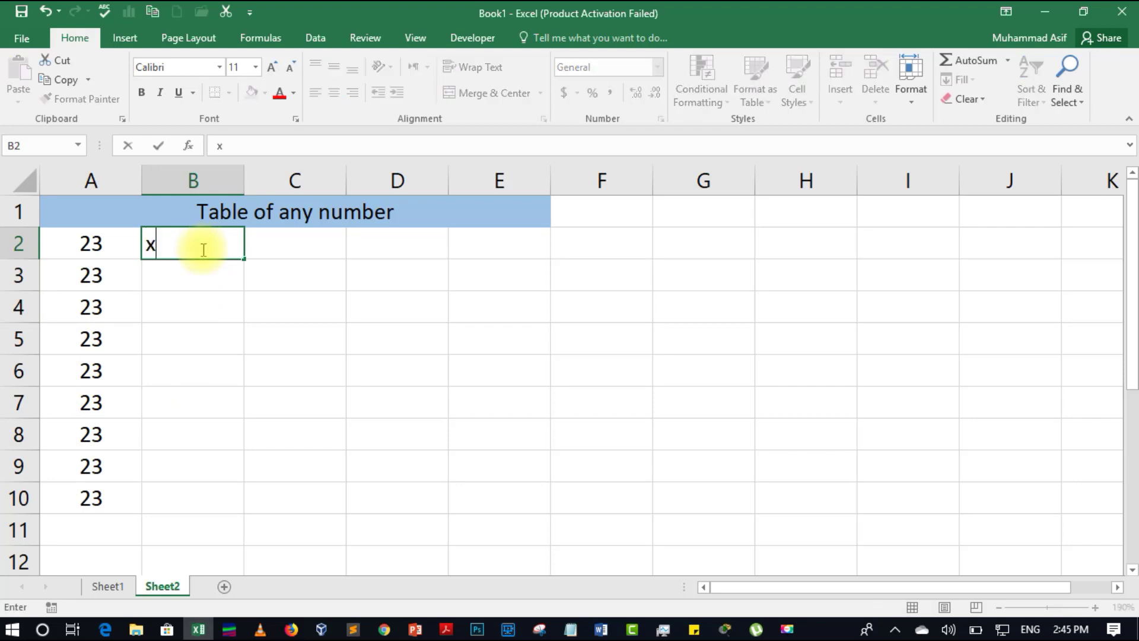
left_click(224, 292)
left_click(225, 244)
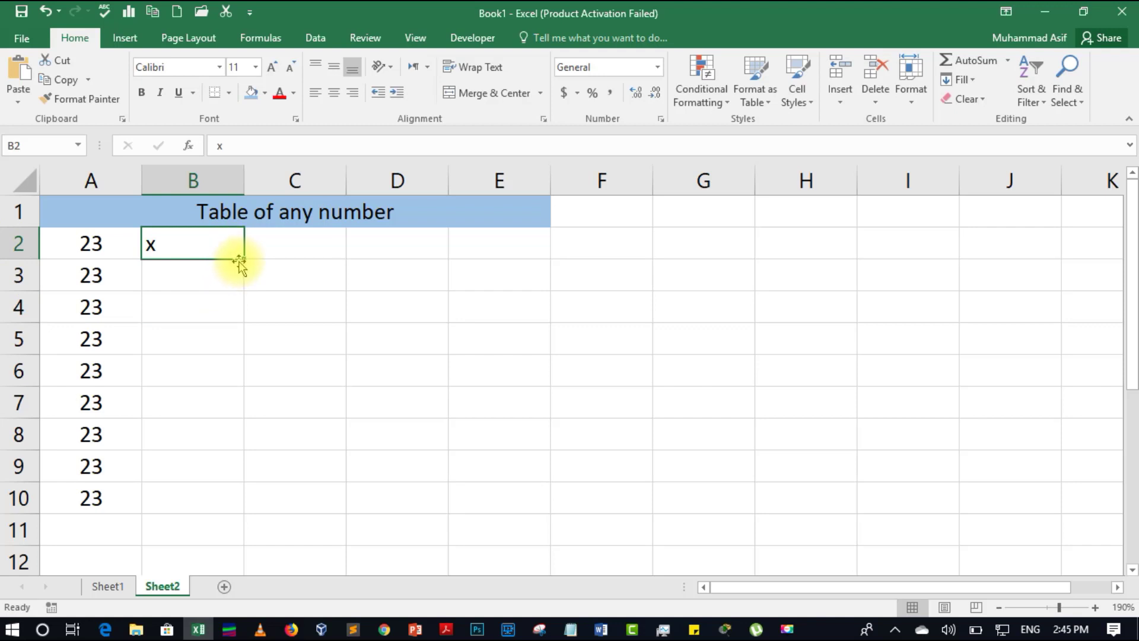
left_click_drag(243, 258, 210, 511)
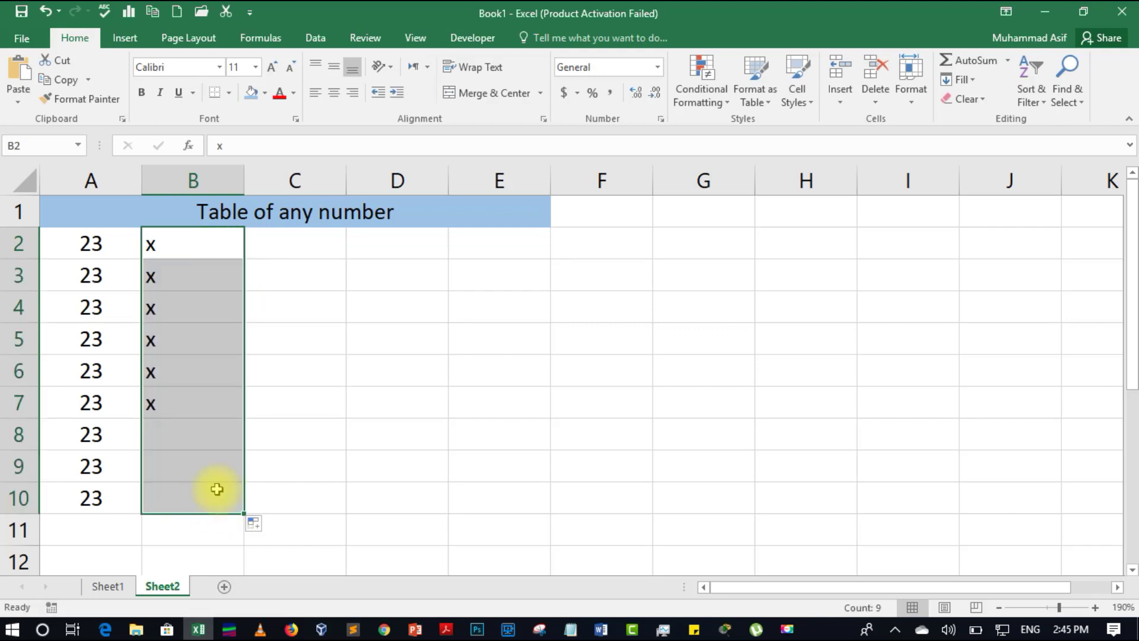
left_click(335, 93)
left_click(335, 70)
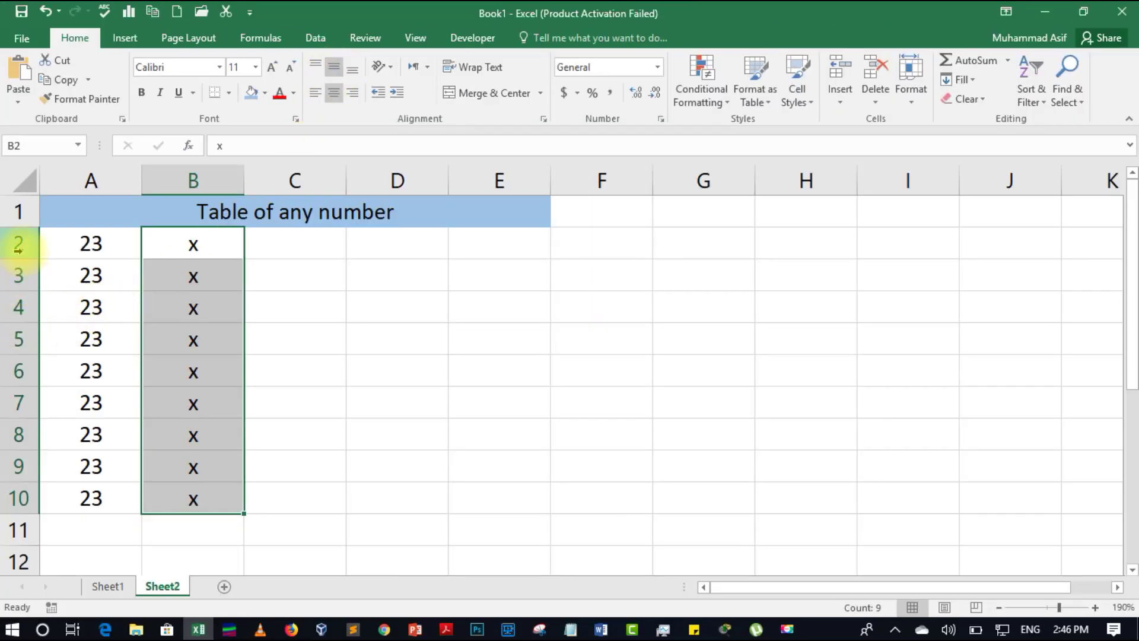
Extend the 23 in column A and the "x" in column B down to row 11
left_click(257, 295)
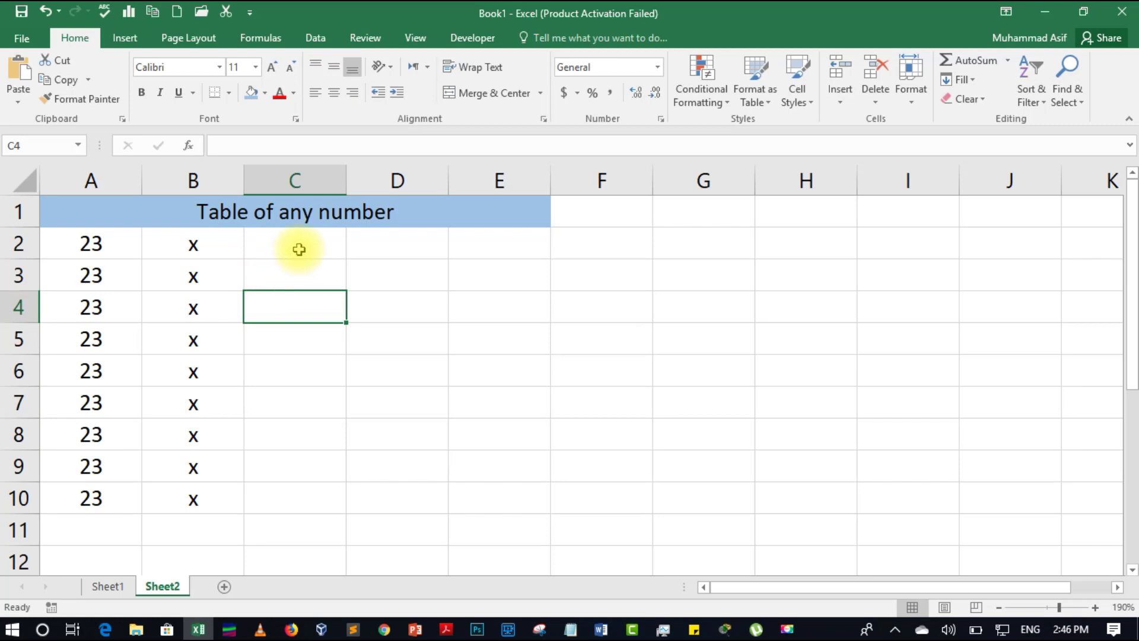
left_click(115, 493)
left_click_drag(144, 515, 145, 536)
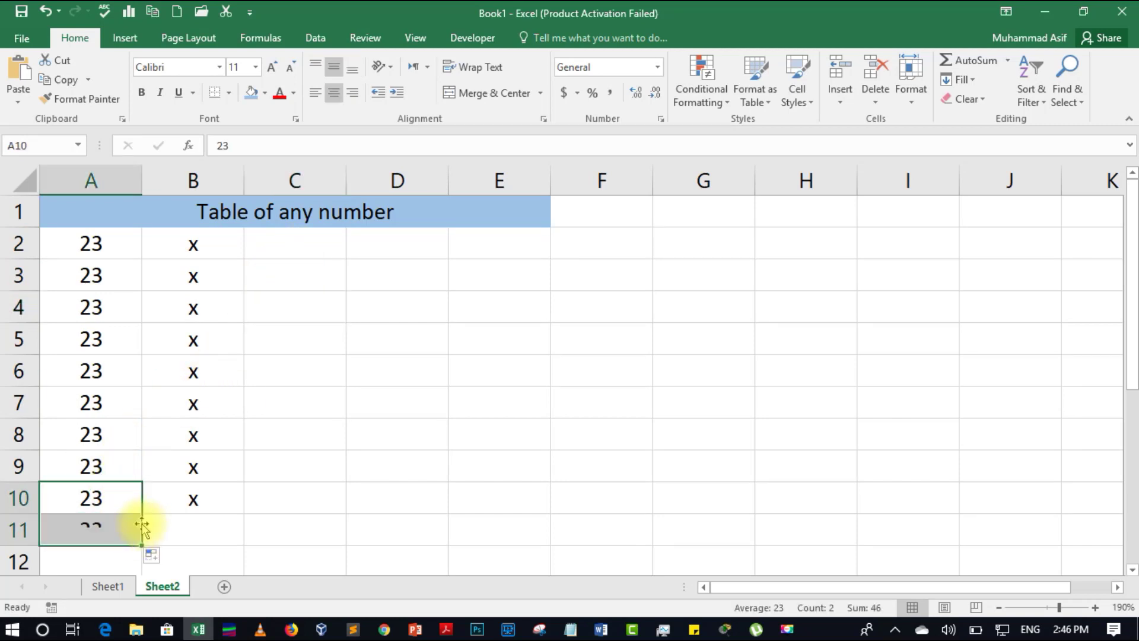
left_click(223, 507)
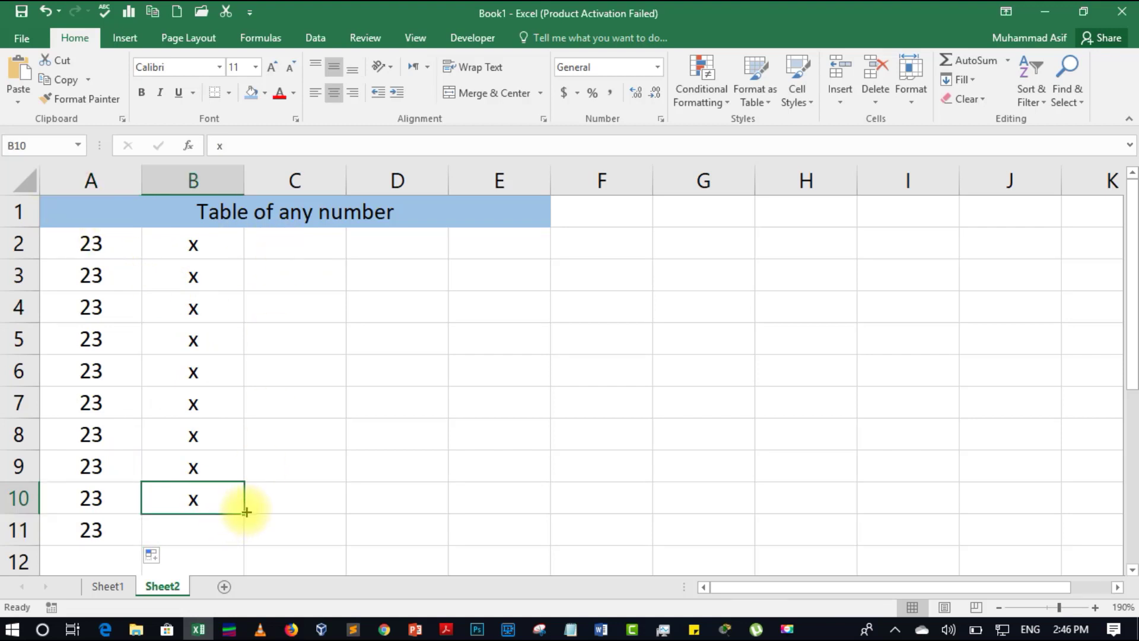
left_click_drag(243, 513, 236, 535)
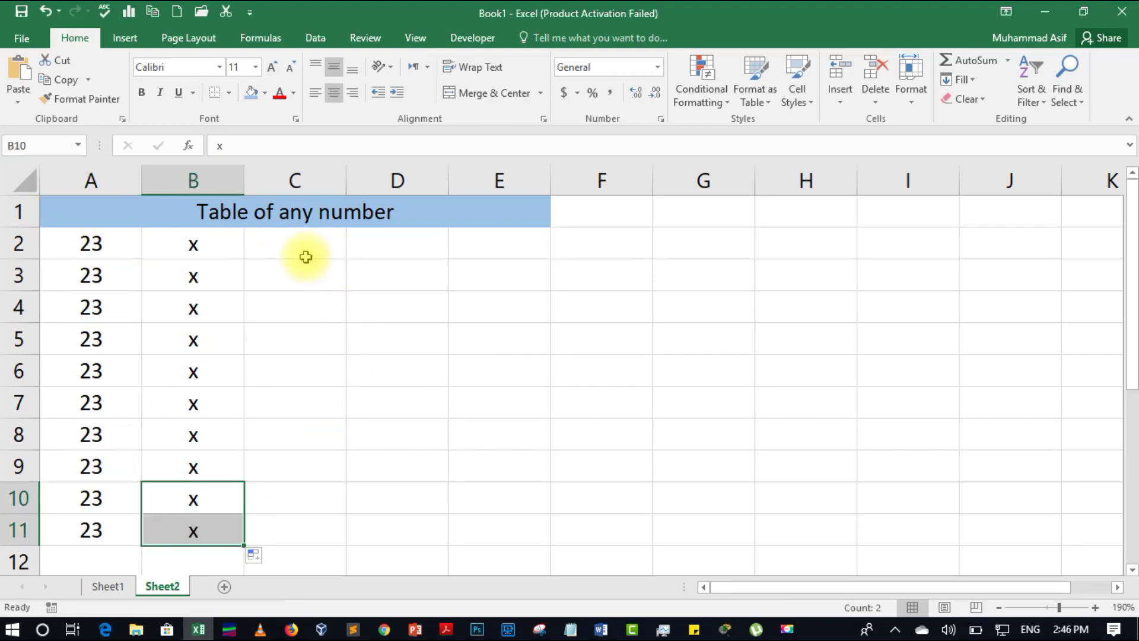
Fill cells C2:C11 with the series 1 to 10 and center the numbers horizontally
left_click(305, 255)
type("1")
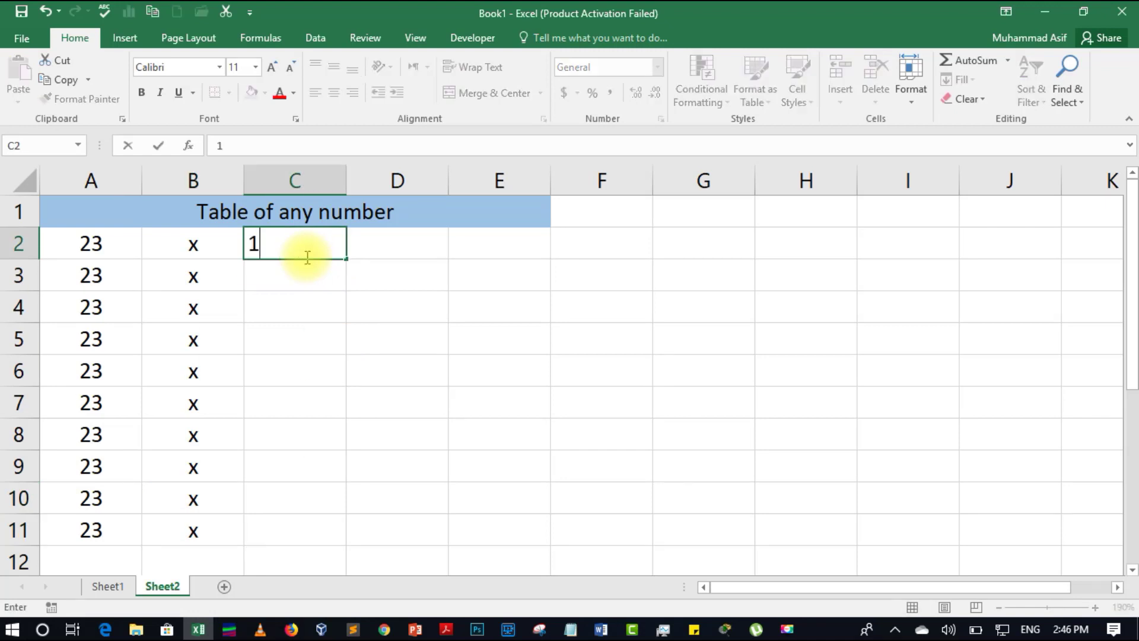
left_click(299, 279)
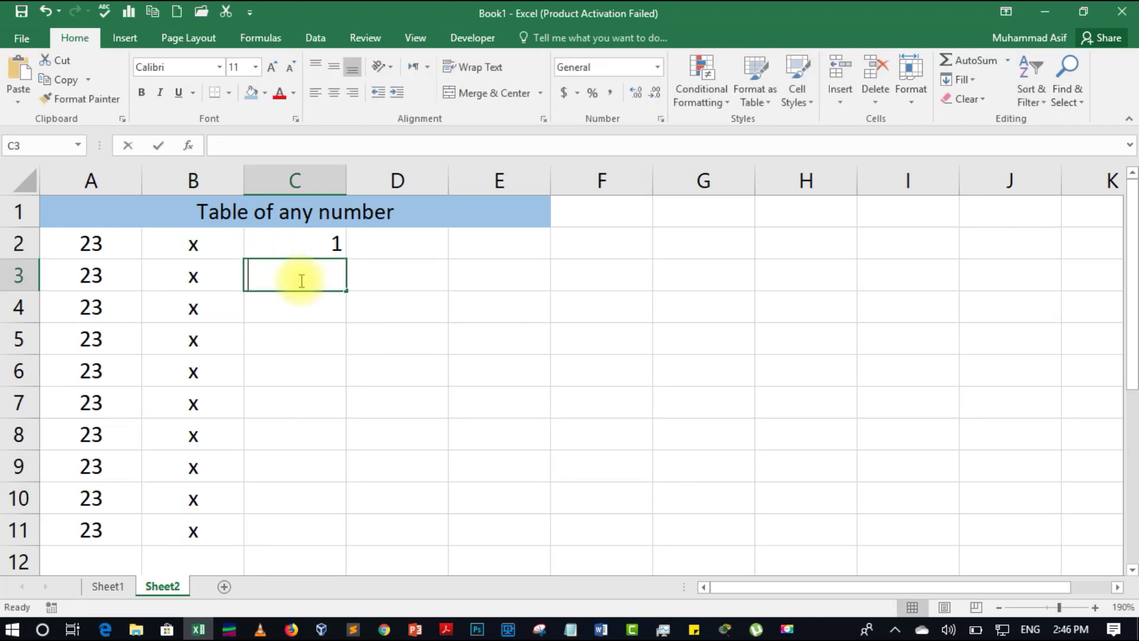
type("2")
left_click(304, 245)
left_click_drag(305, 246, 326, 274)
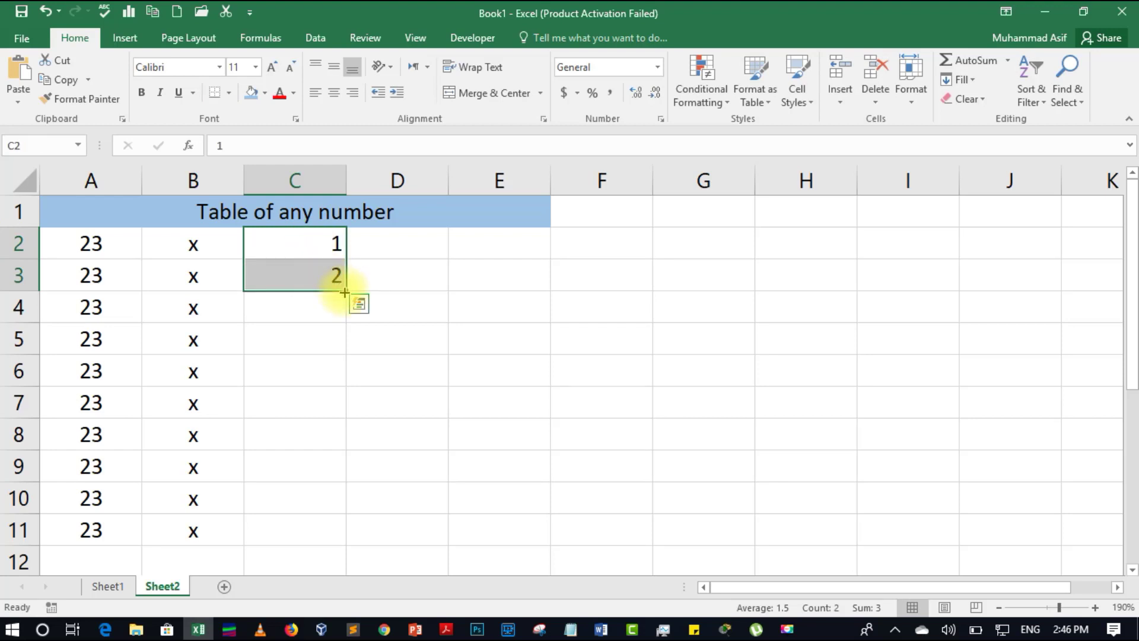
left_click_drag(344, 292, 305, 539)
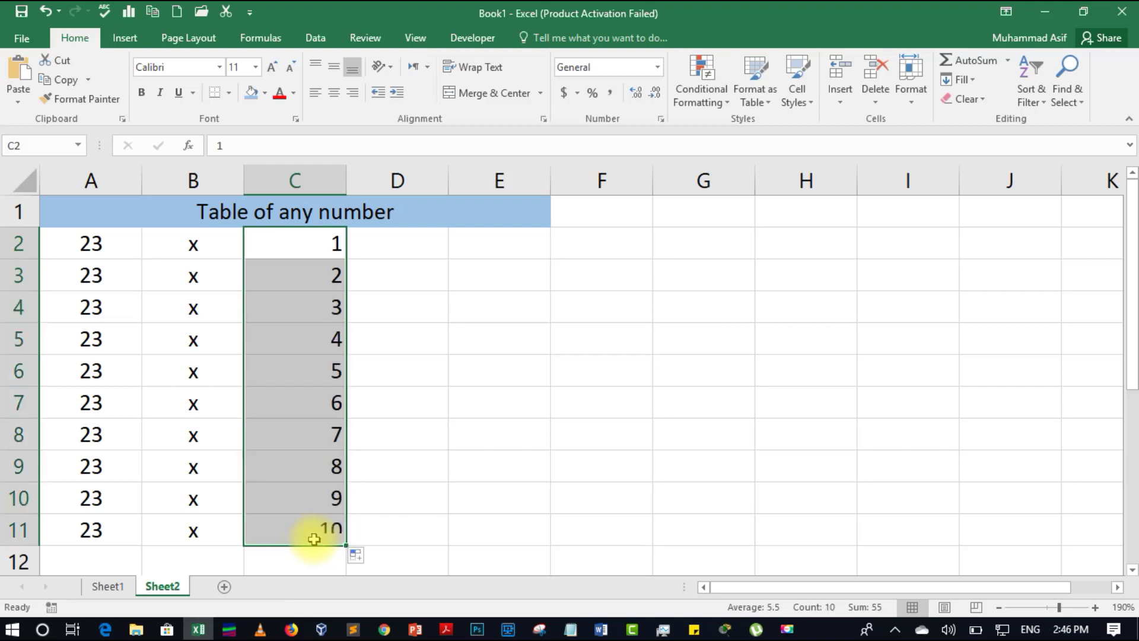
left_click(334, 93)
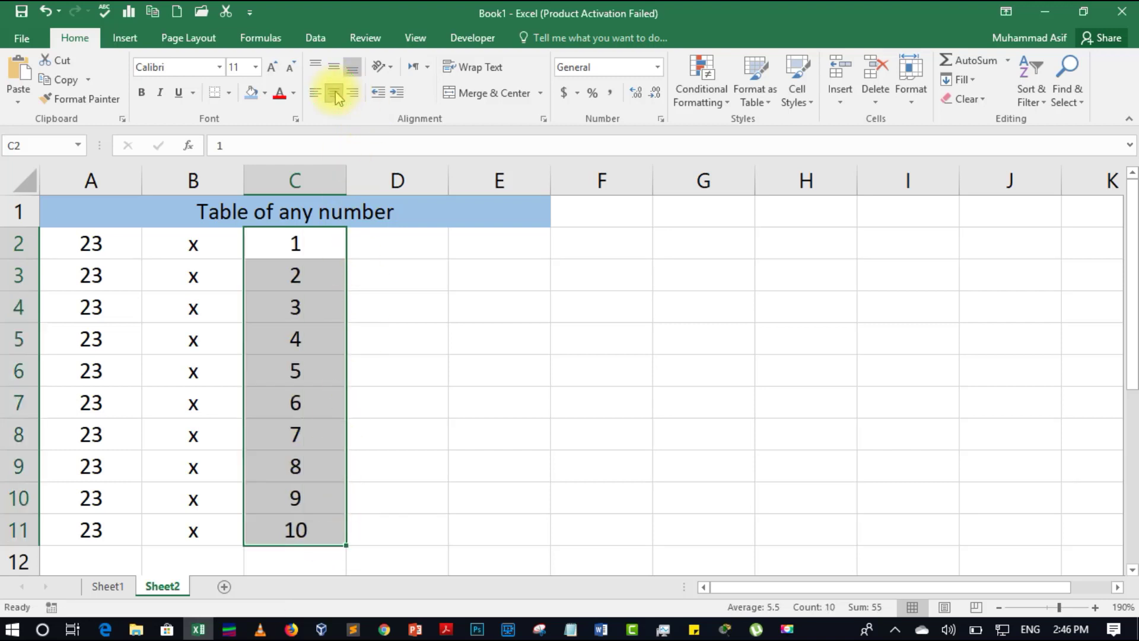
Enter an equals sign "=" as plain content in cells D2 and D3
left_click(392, 254)
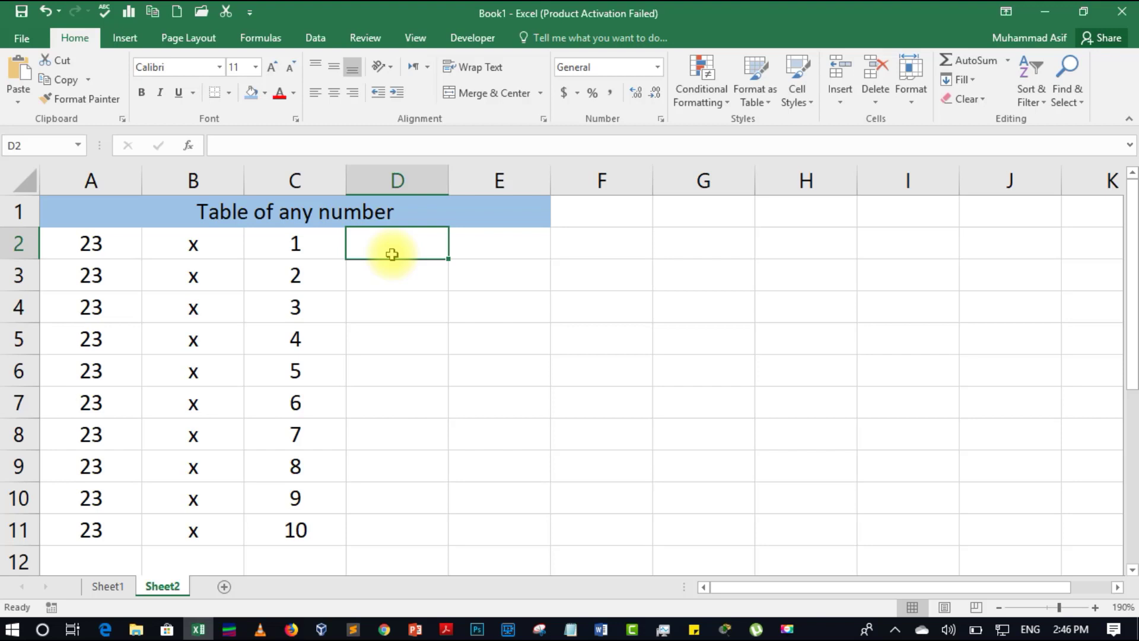
type("=")
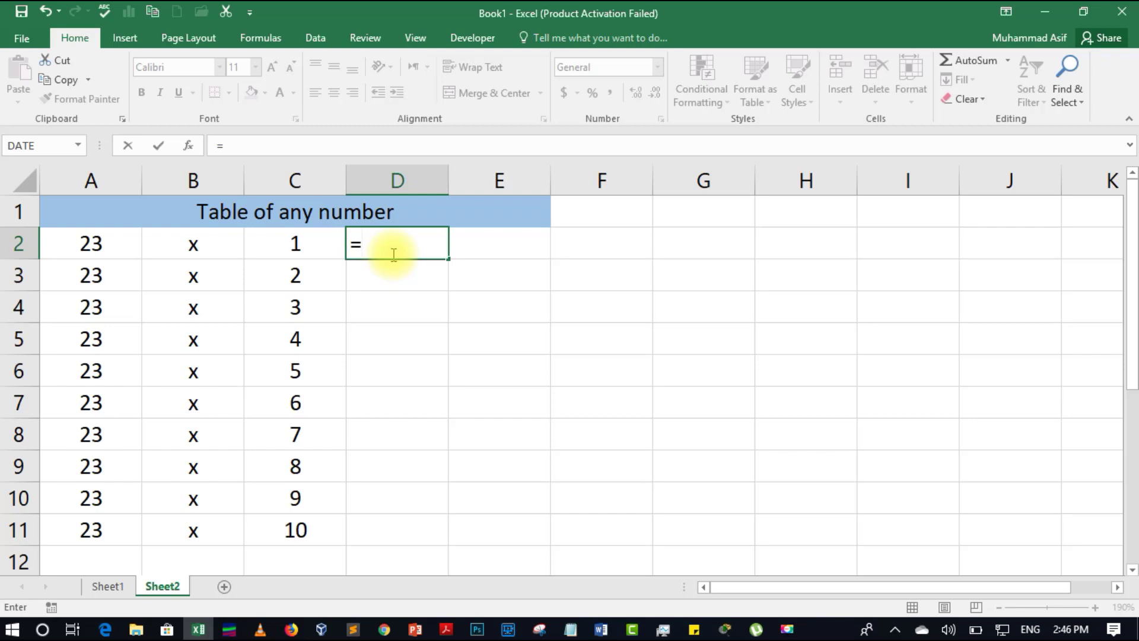
key("Return")
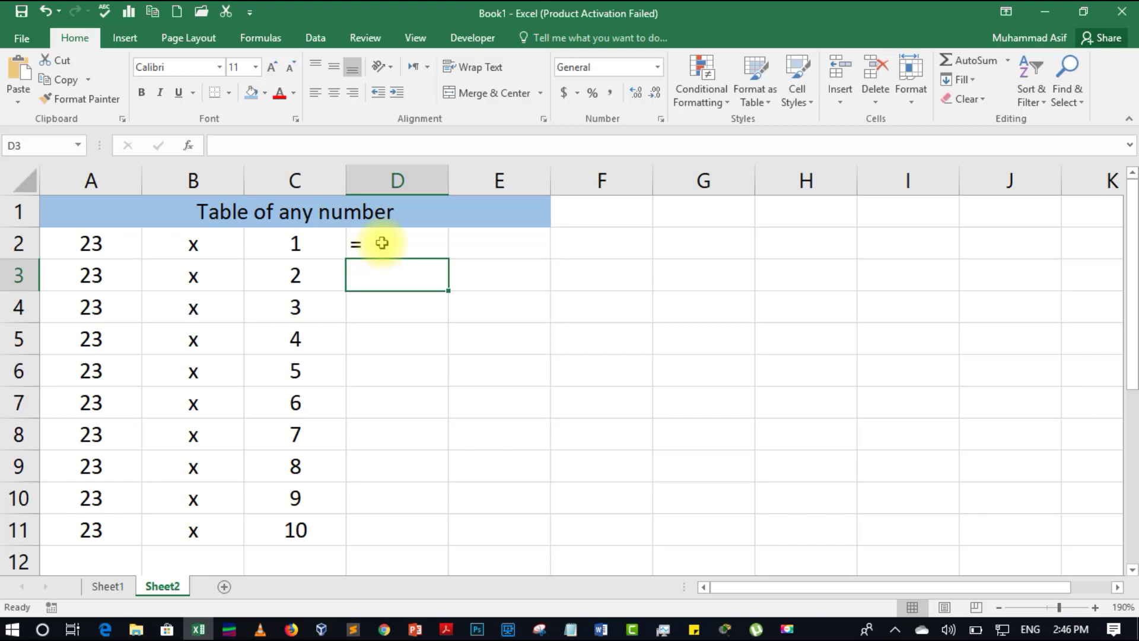
type("=")
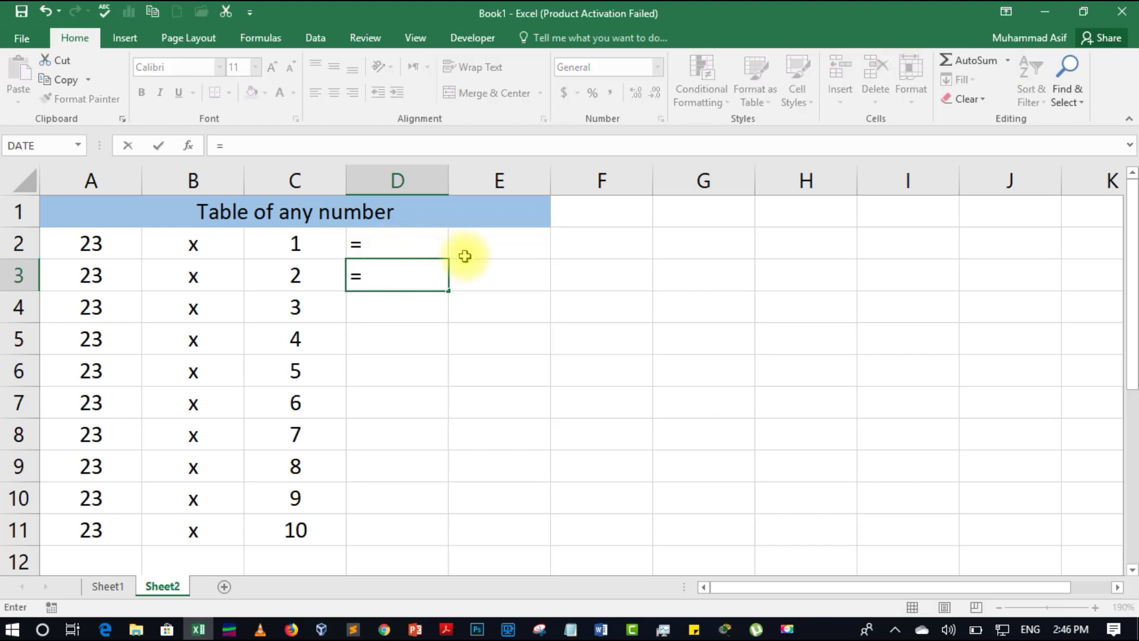
left_click(511, 350)
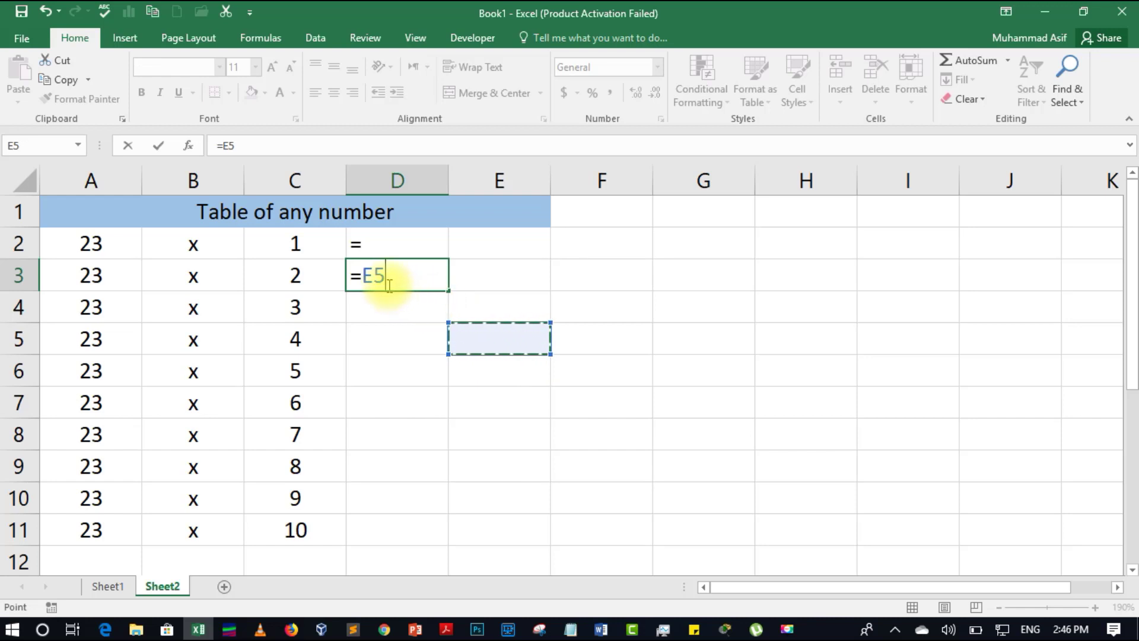
key("BackSpace")
key("BackSpace")
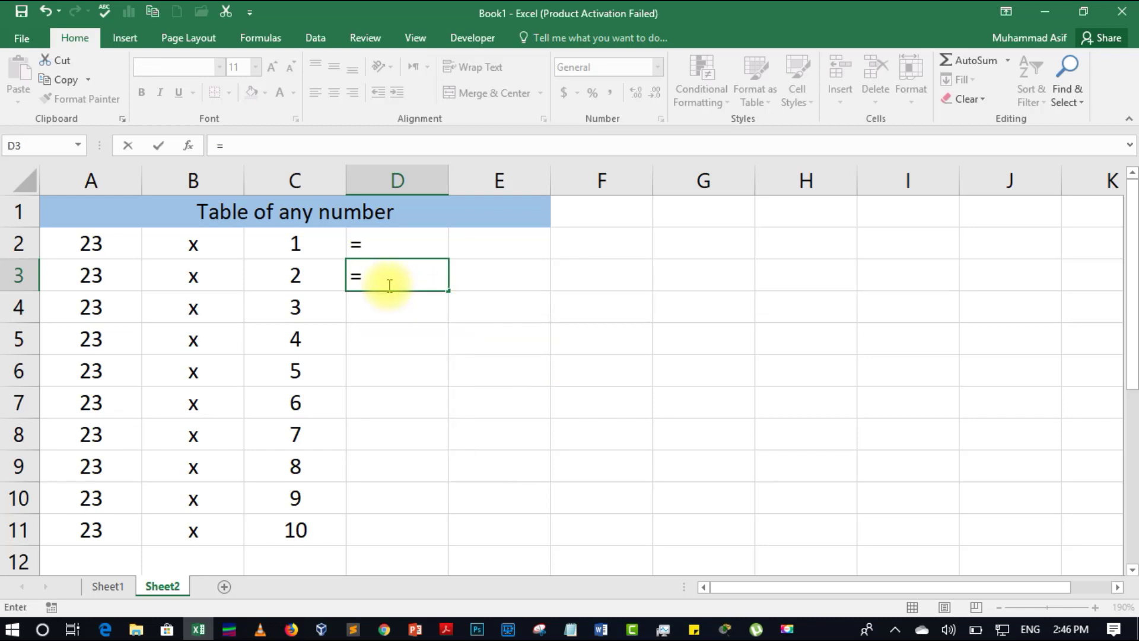
key("Return")
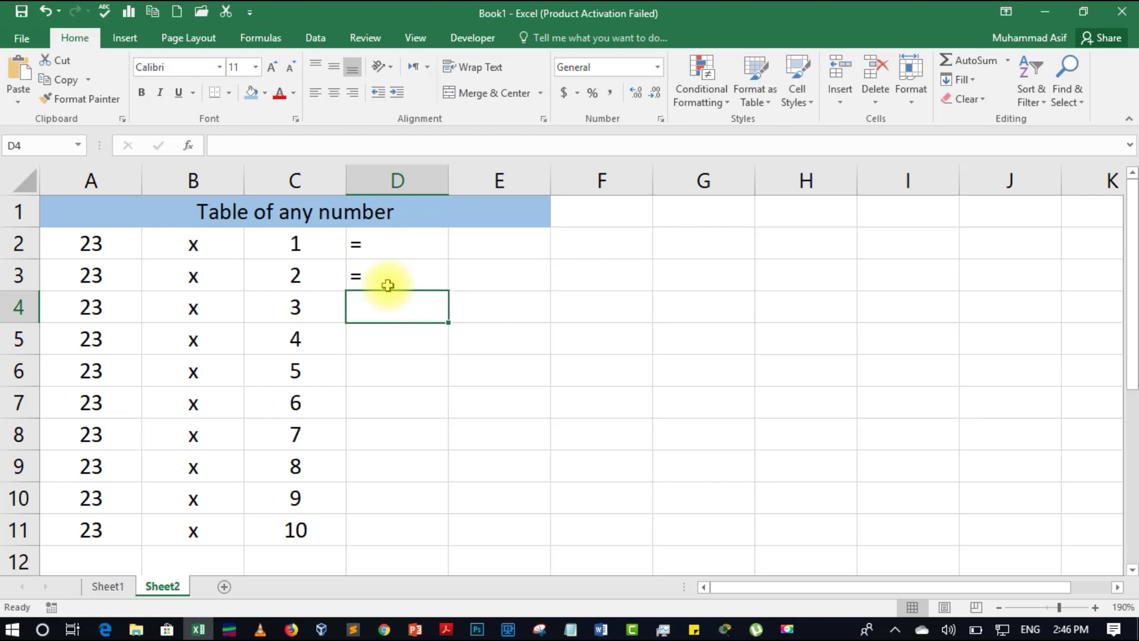
Fill the equals sign from D2 down to D11 and center the cells horizontally and vertically
left_click(381, 254)
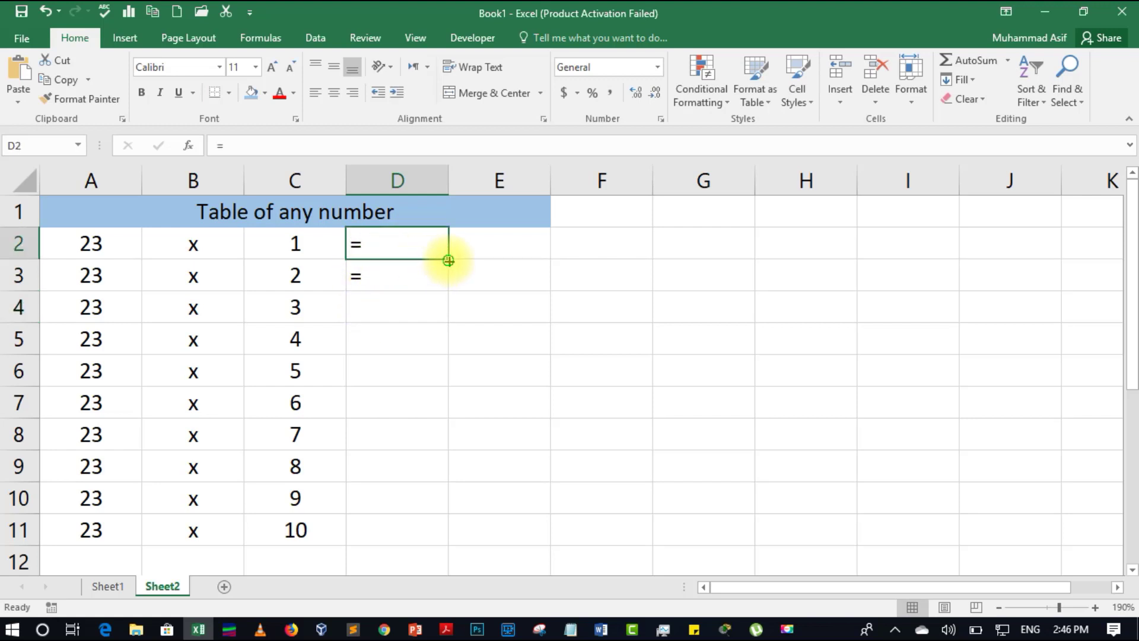
left_click_drag(448, 260, 442, 544)
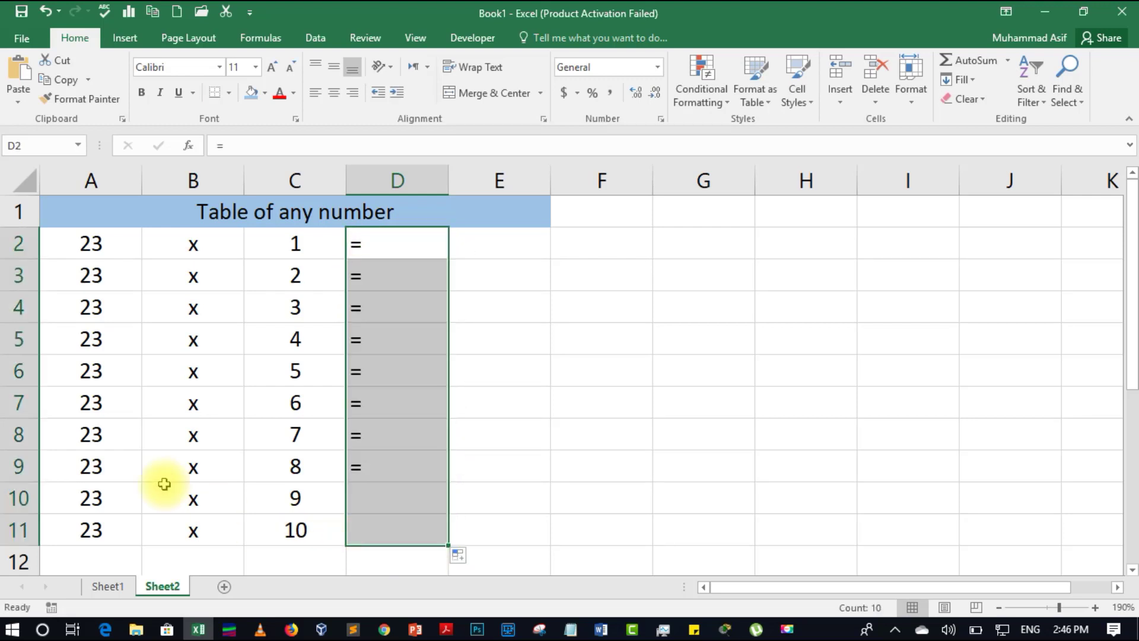
left_click(335, 94)
left_click(335, 69)
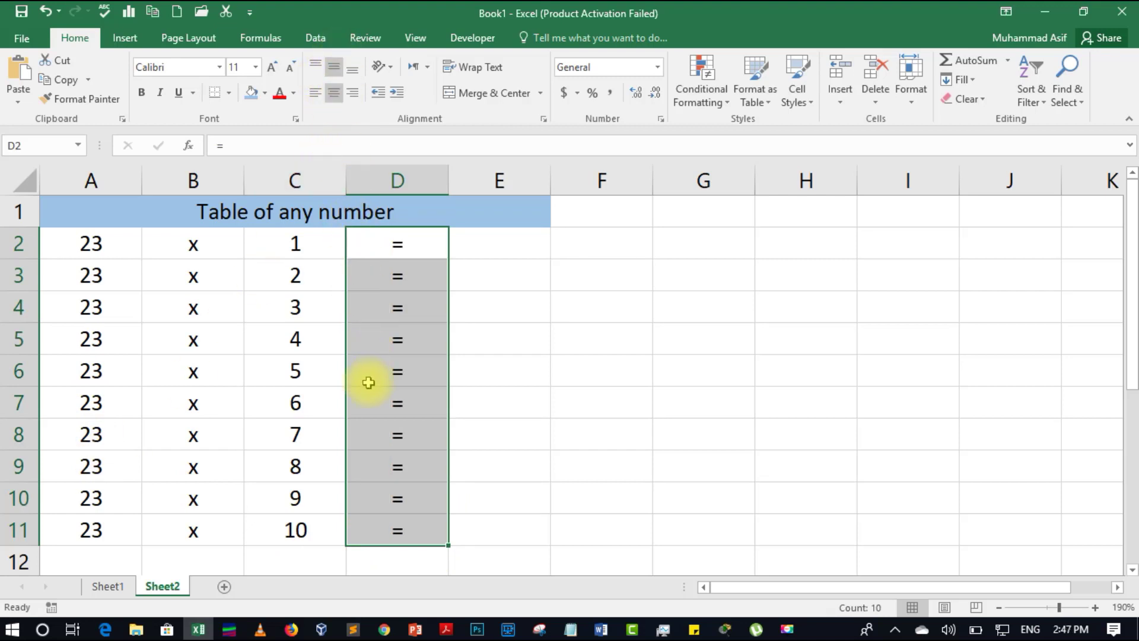
Enter the formula =A2*C2 in cell E2 to multiply the number by its multiplier
left_click(478, 242)
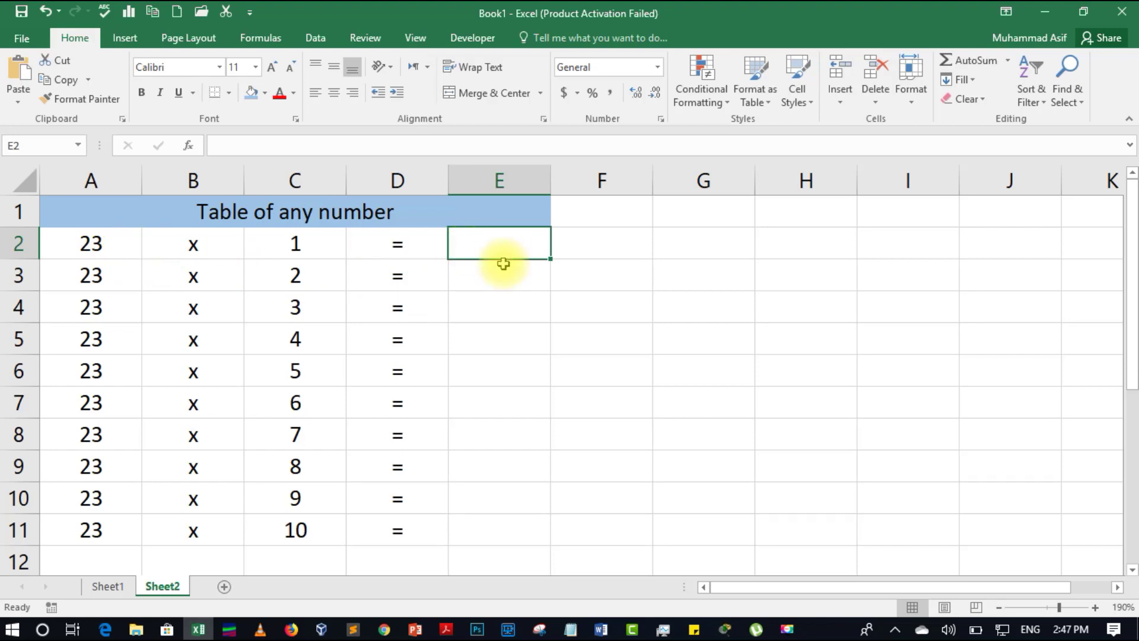
type("=")
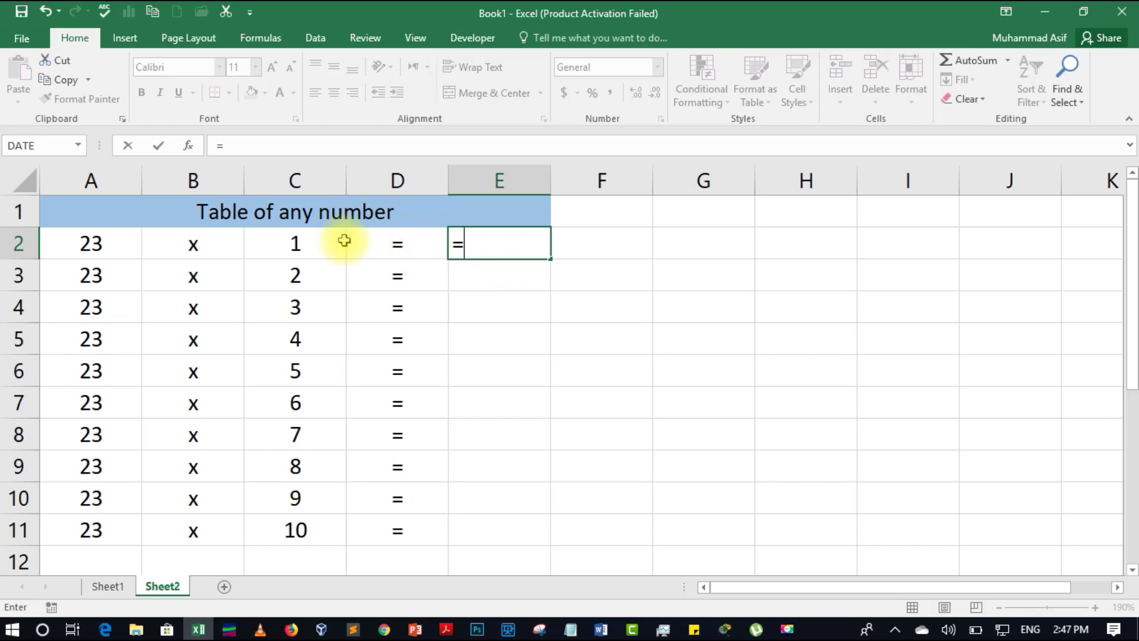
left_click(95, 248)
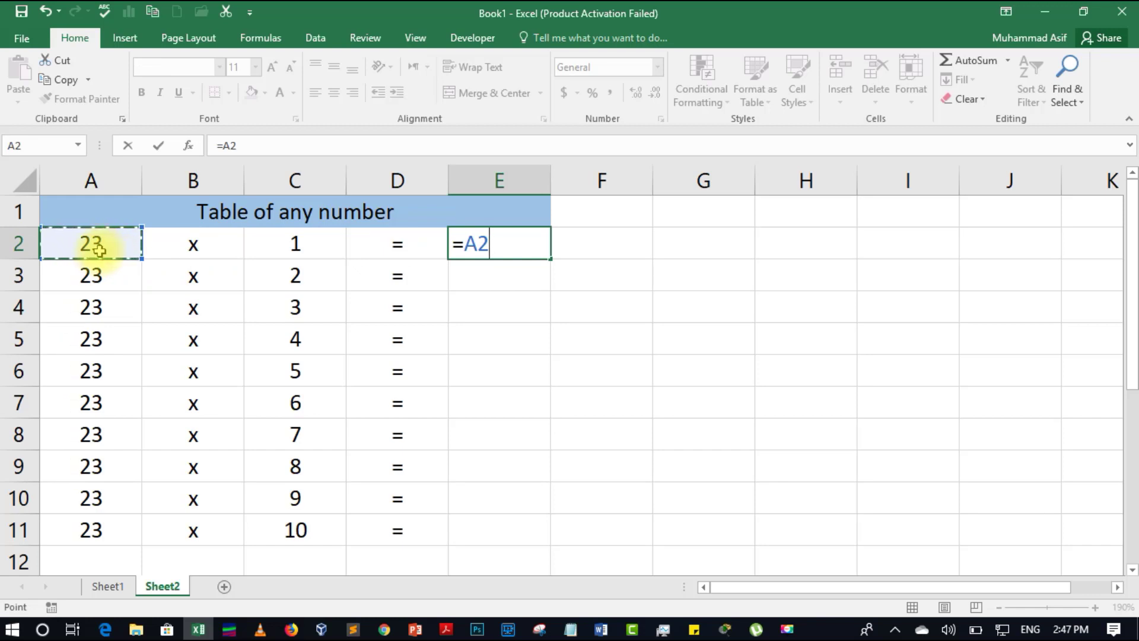
type("*")
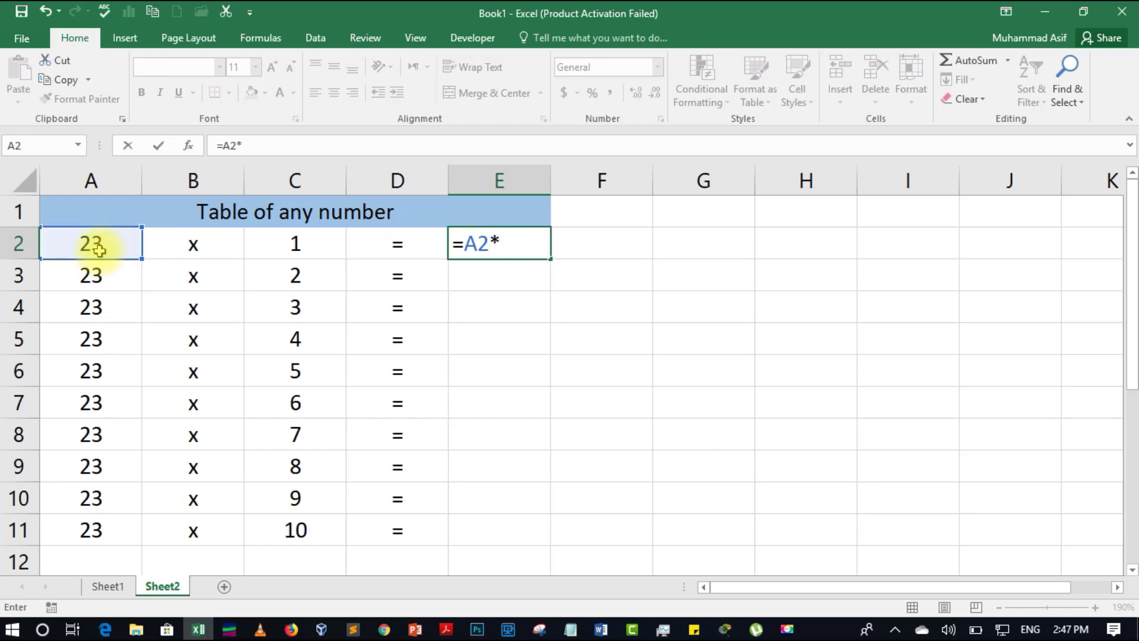
left_click(299, 243)
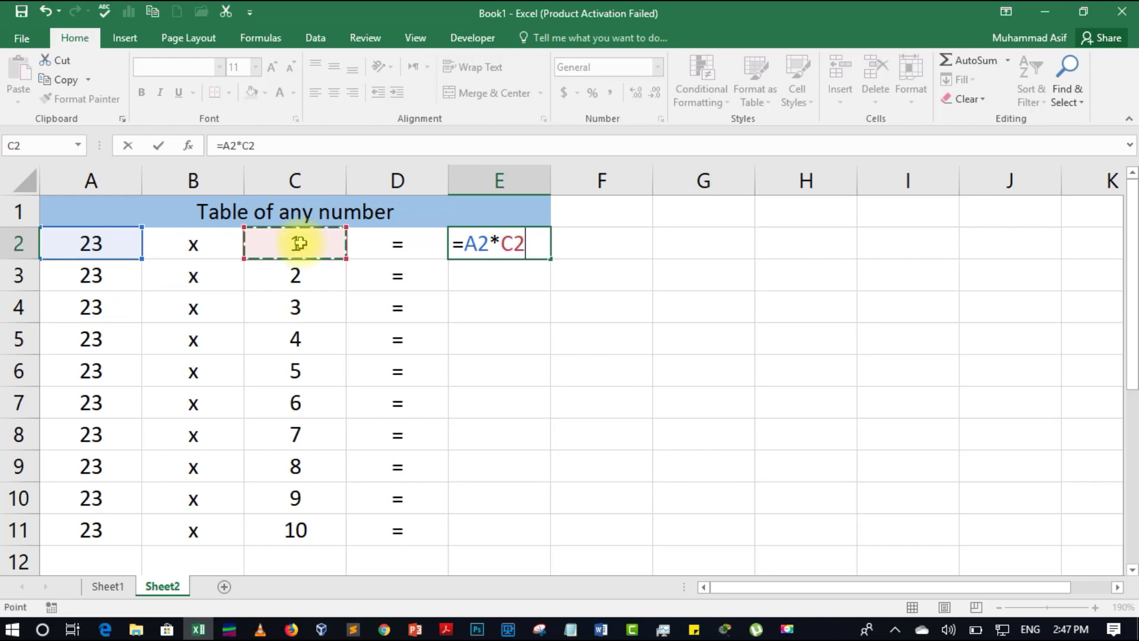
key("Return")
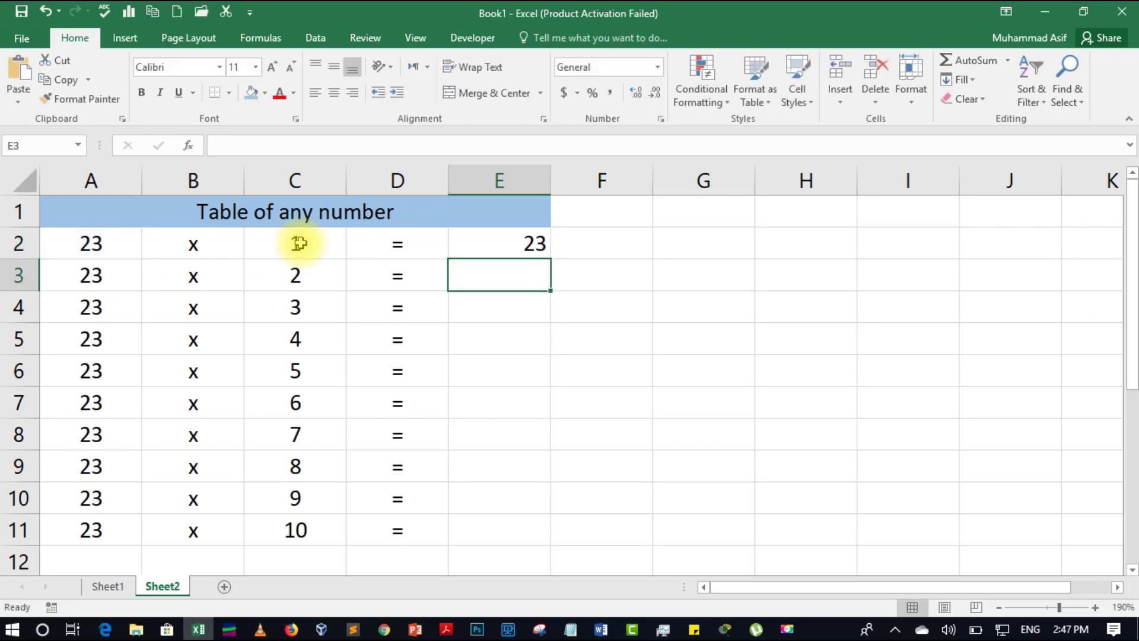
Copy the product formula from E2 down to E11 and center the results horizontally
left_click(517, 249)
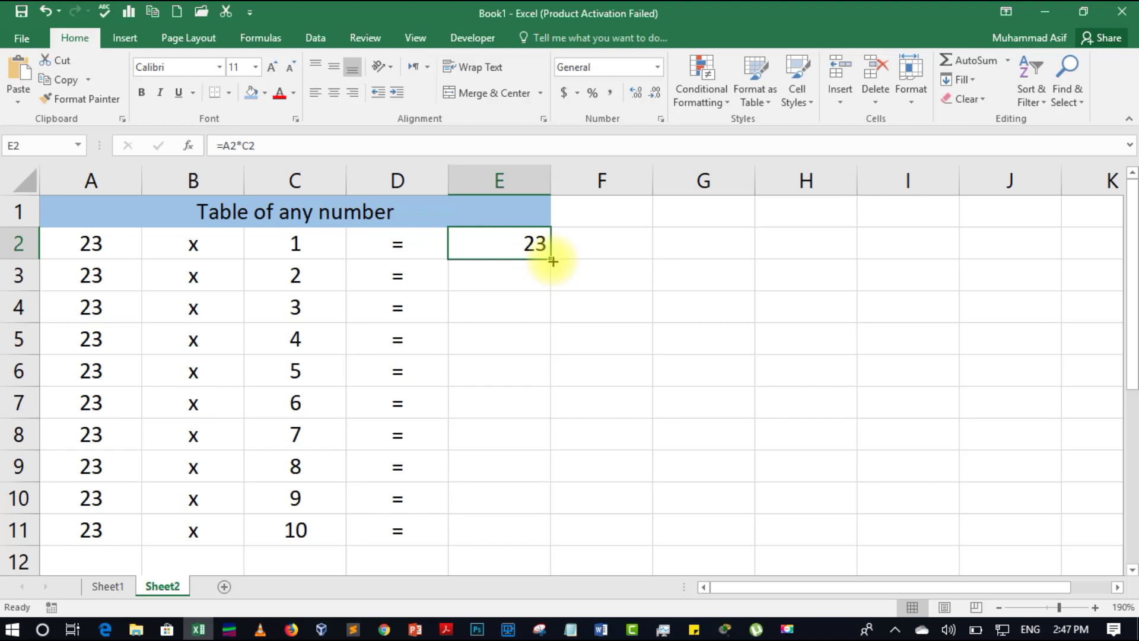
left_click_drag(549, 259, 510, 541)
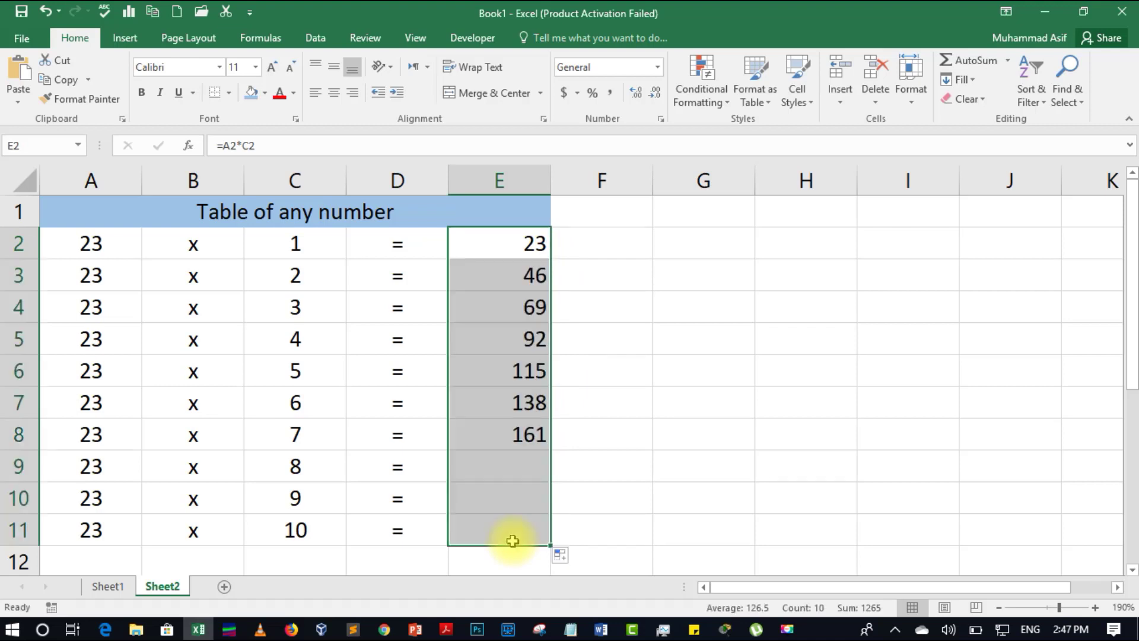
left_click(333, 92)
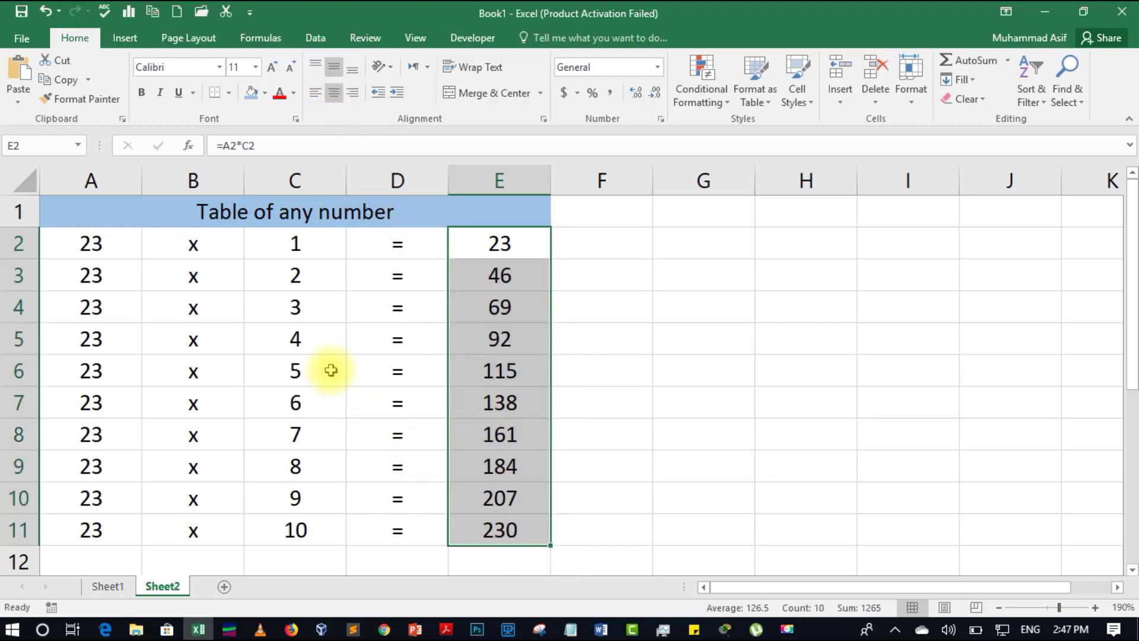
left_click(528, 466)
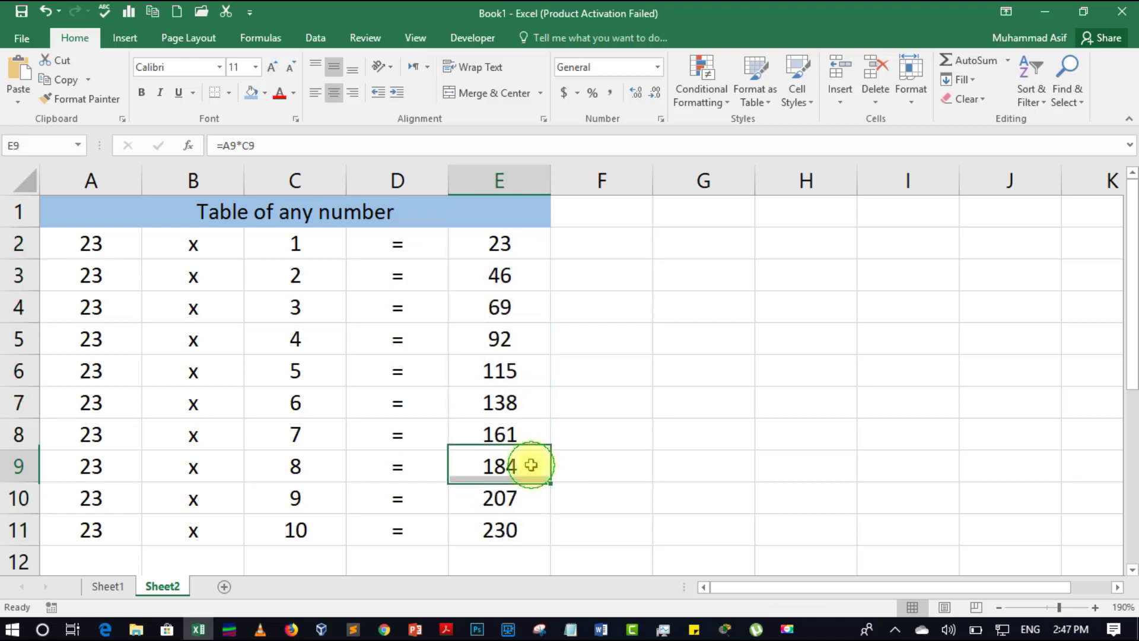
Change the table's base number in A2 to 27 and fill it down to A11
left_click(104, 248)
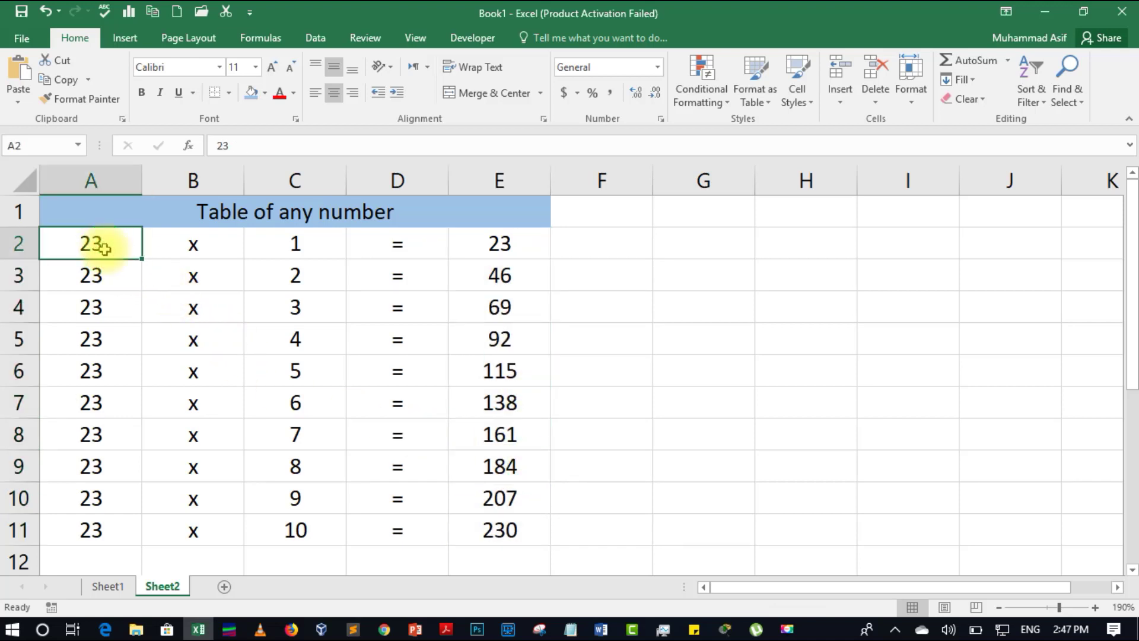
type("27")
key("Return")
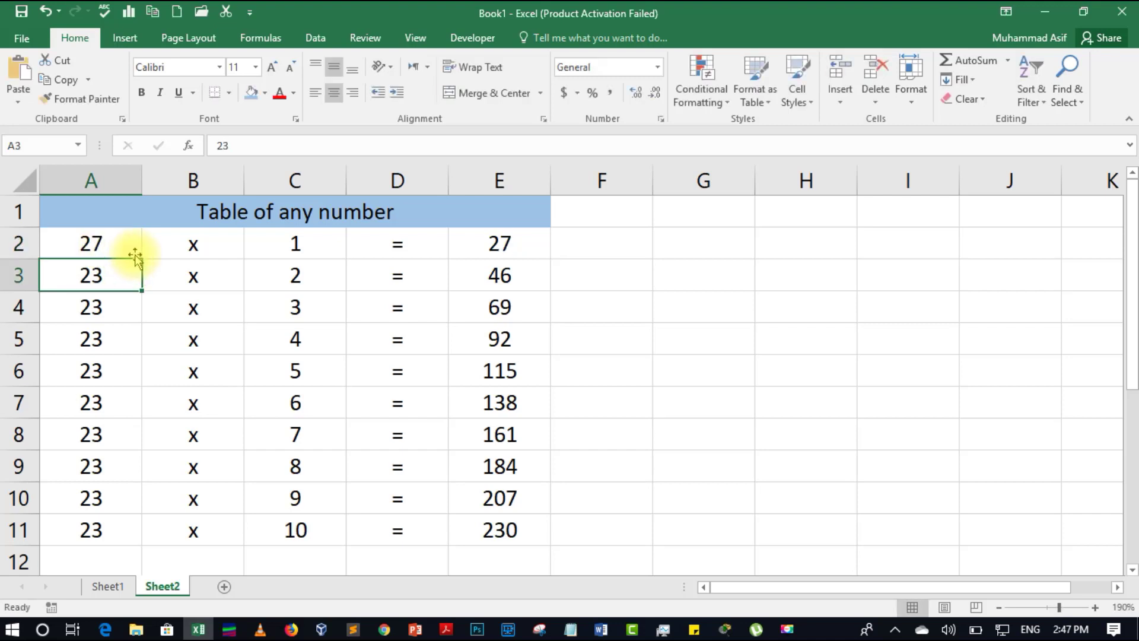
left_click(133, 254)
left_click_drag(140, 259, 136, 537)
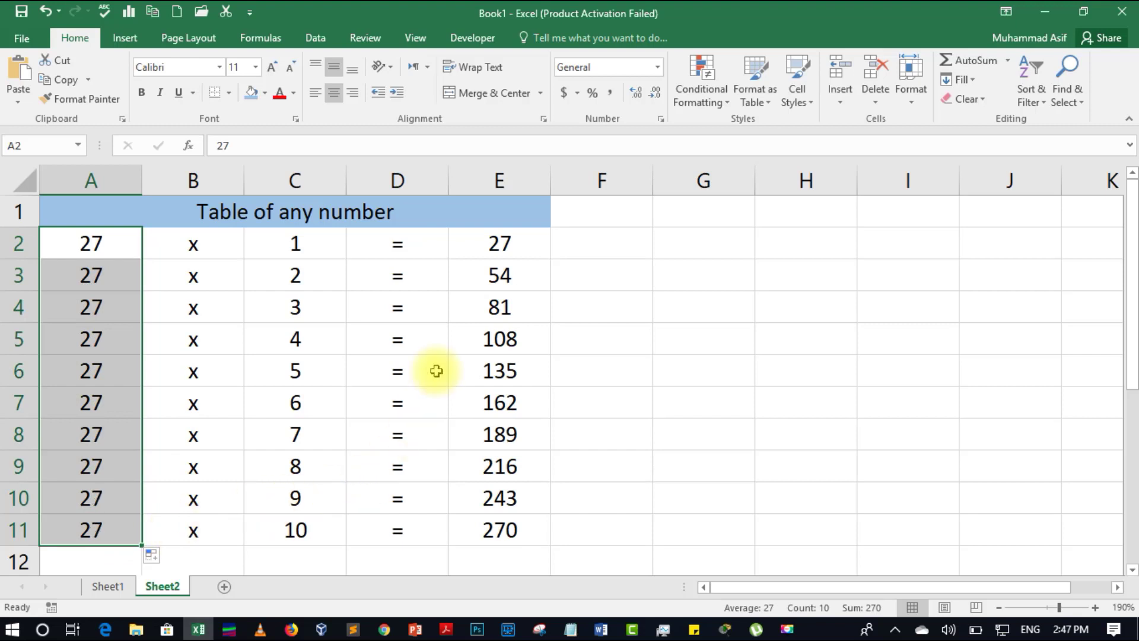
Shade cells A2:A11 light gray and cells C2:C11 light green
left_click(265, 93)
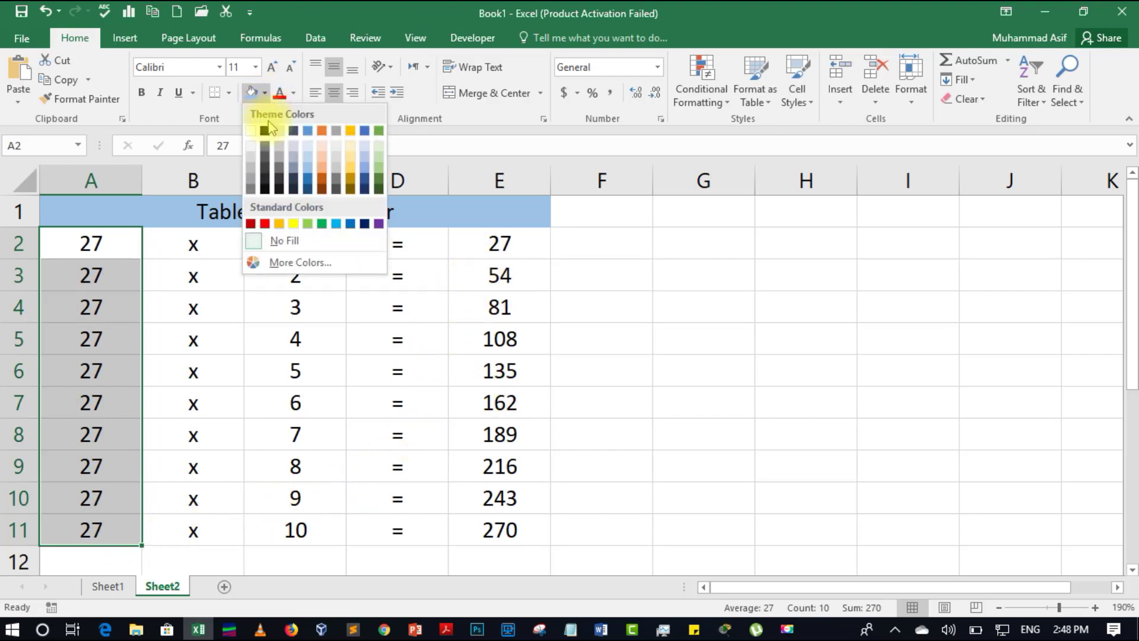
left_click(252, 154)
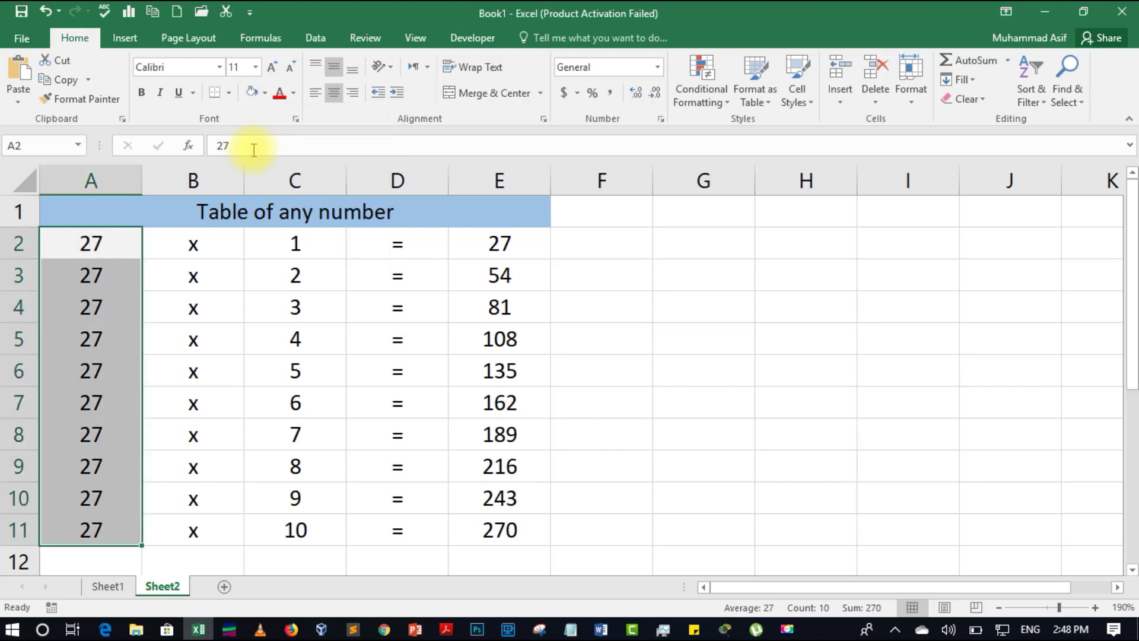
left_click_drag(286, 240, 297, 527)
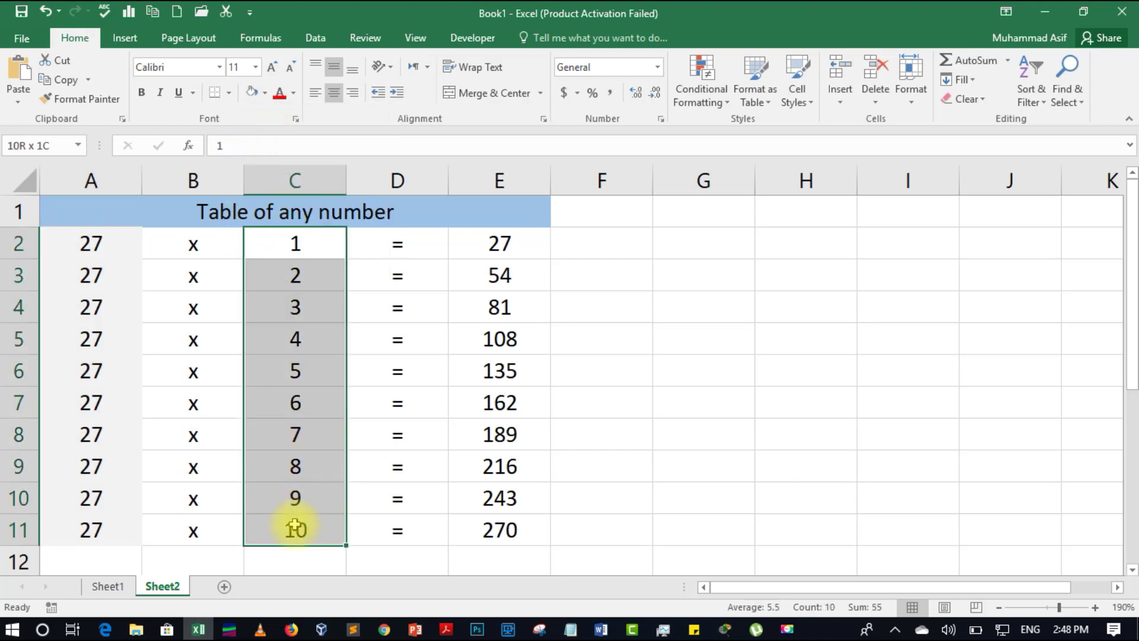
left_click(264, 93)
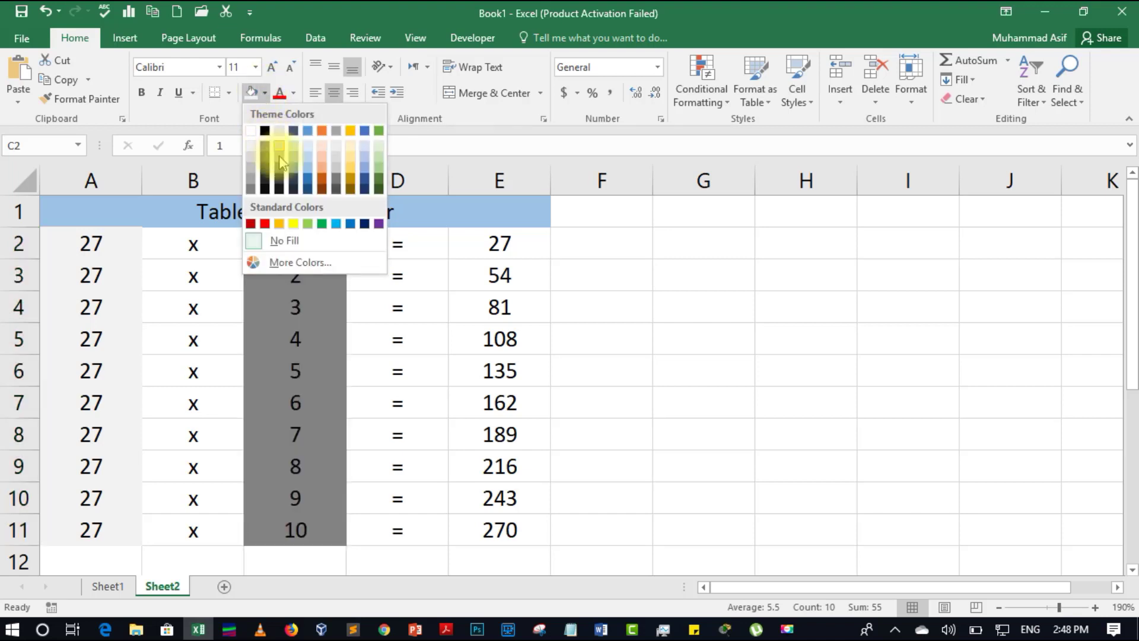
left_click(378, 156)
Shade the product cells E2:E11 light orange and deselect the range
left_click_drag(483, 254, 509, 522)
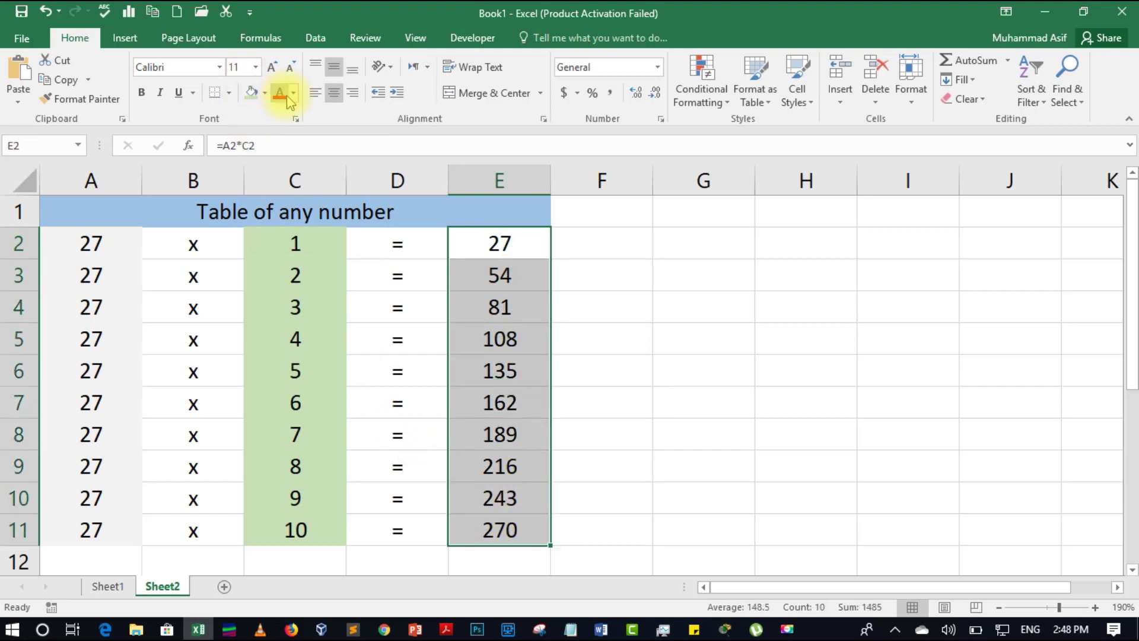
left_click(265, 93)
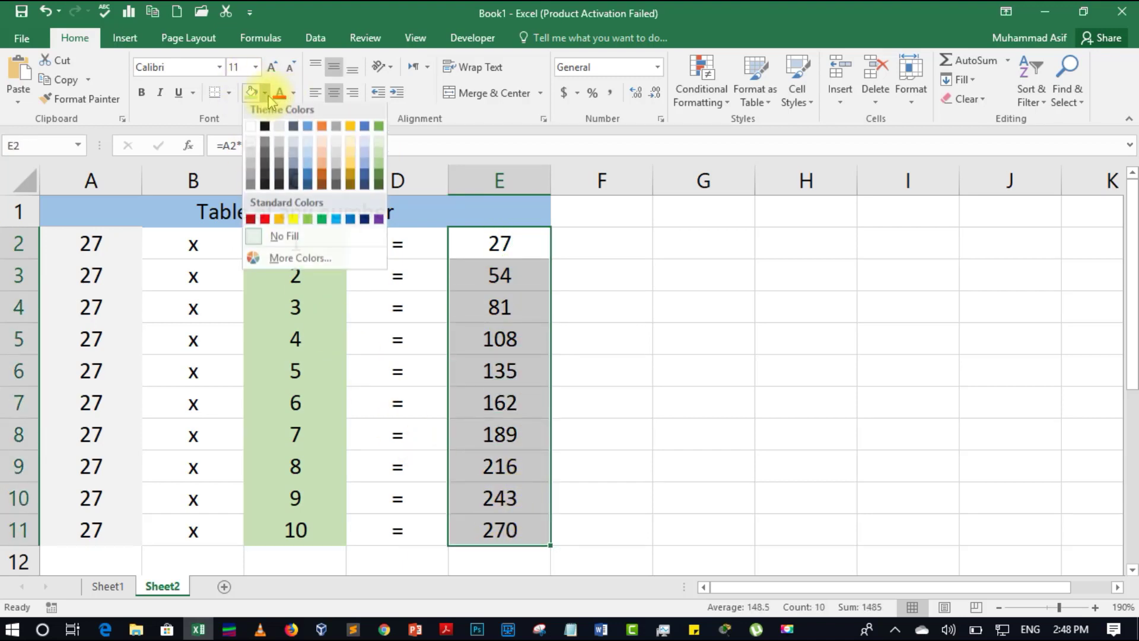
left_click(323, 162)
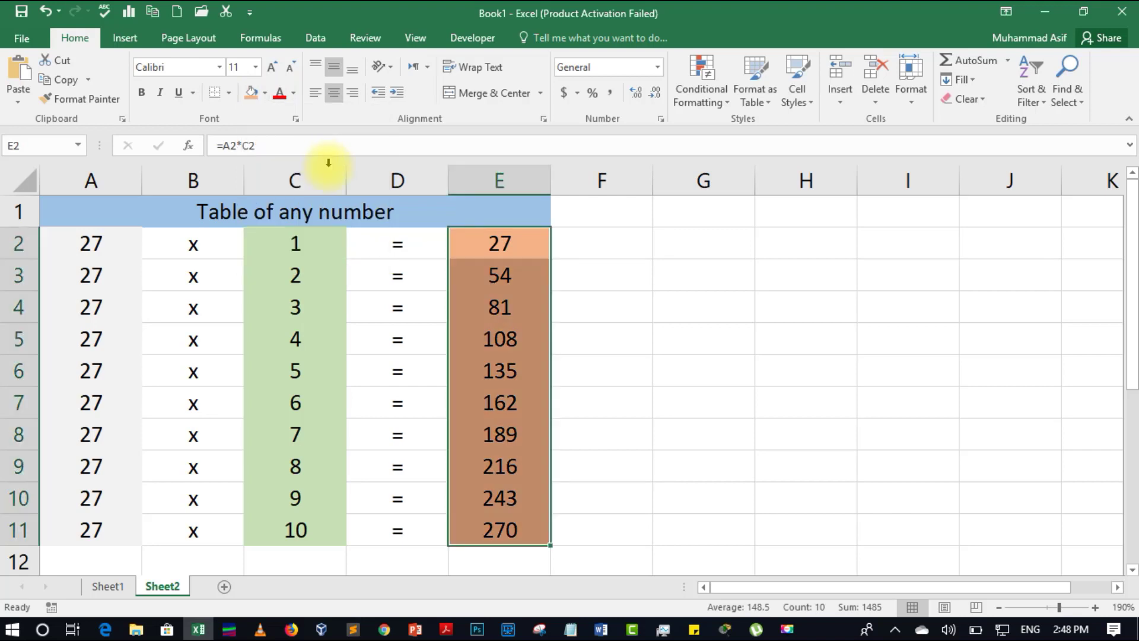
left_click(585, 348)
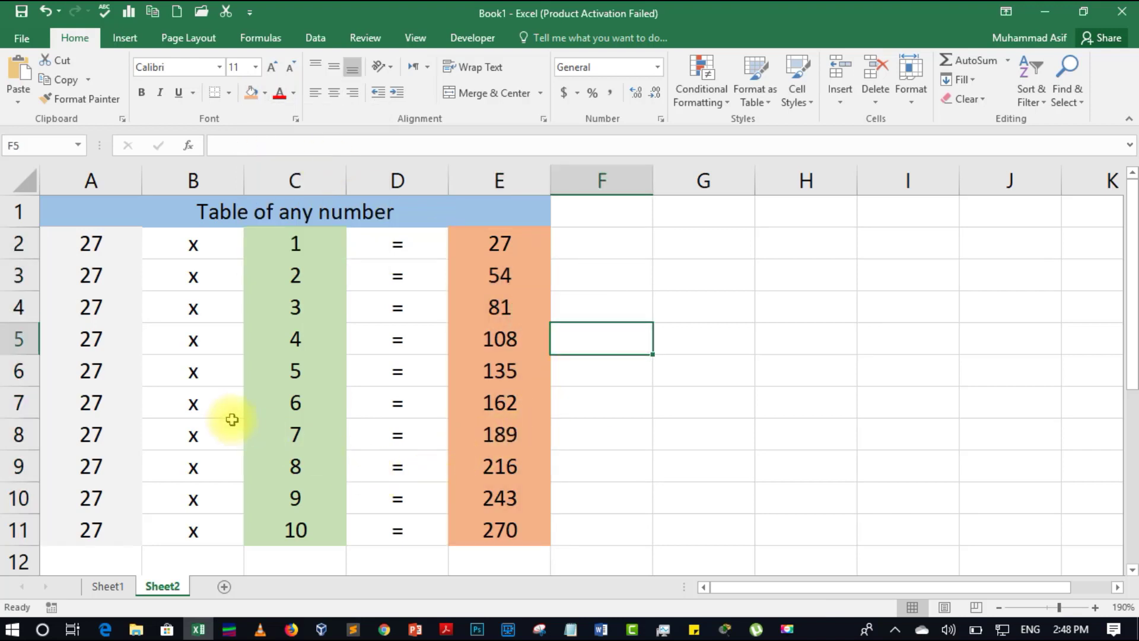